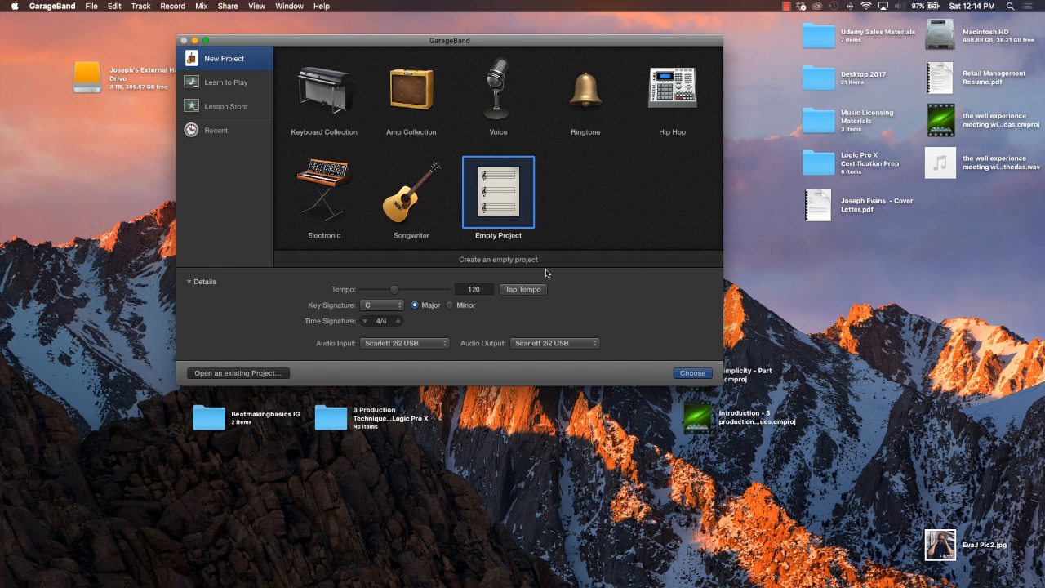
# Step: Create a new empty project with a Classic Electric Piano software instrument track
pyautogui.click(692, 373)
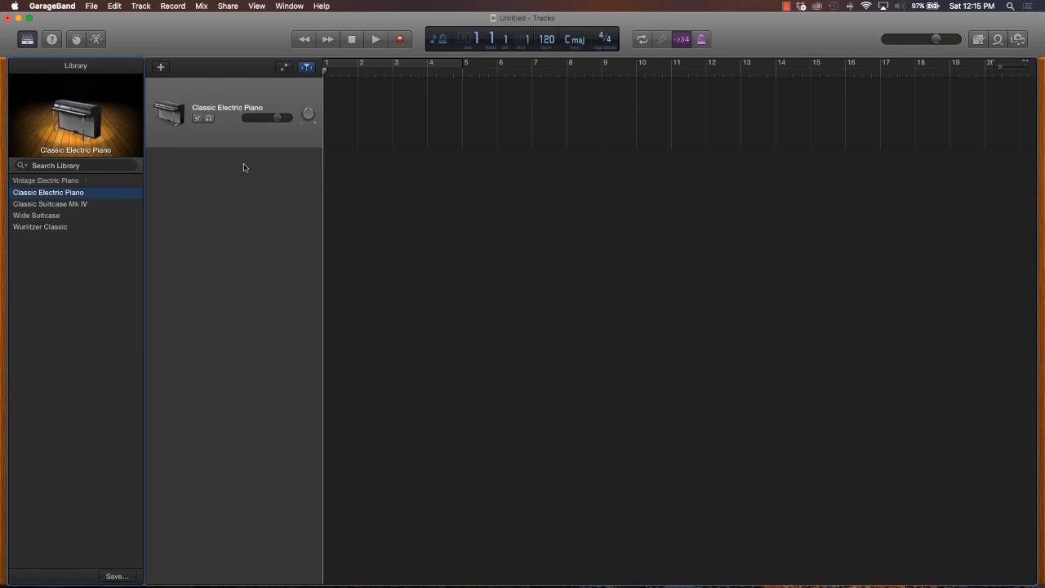
pyautogui.click(90, 7)
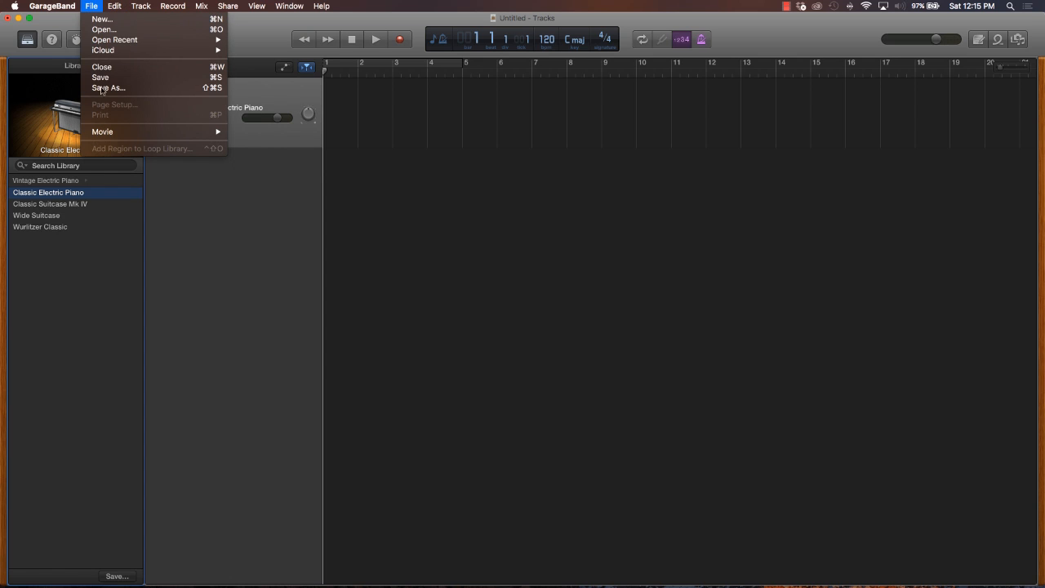
pyautogui.click(775, 200)
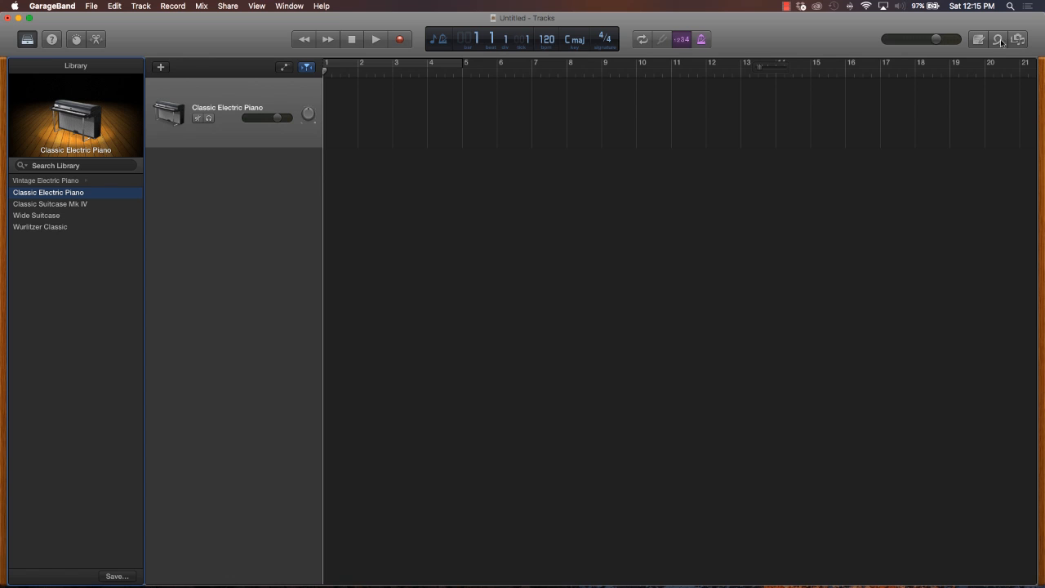
# Step: Preview the song "Beat 049 bpm 137" from the iTunes audio list in the media browser
pyautogui.press('f')
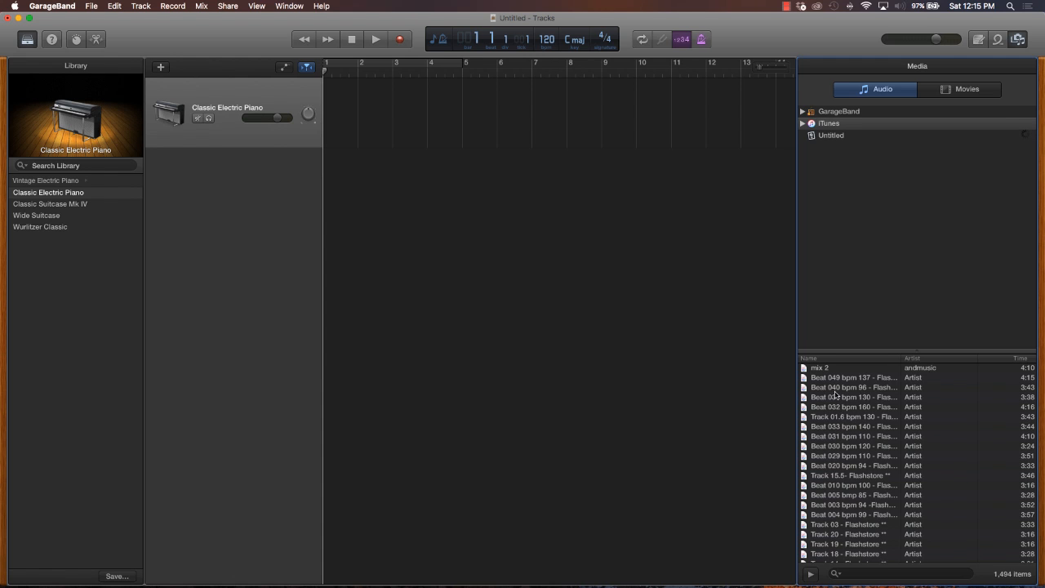
pyautogui.scroll(-5, 835, 395)
pyautogui.scroll(5, 835, 394)
pyautogui.doubleClick(834, 378)
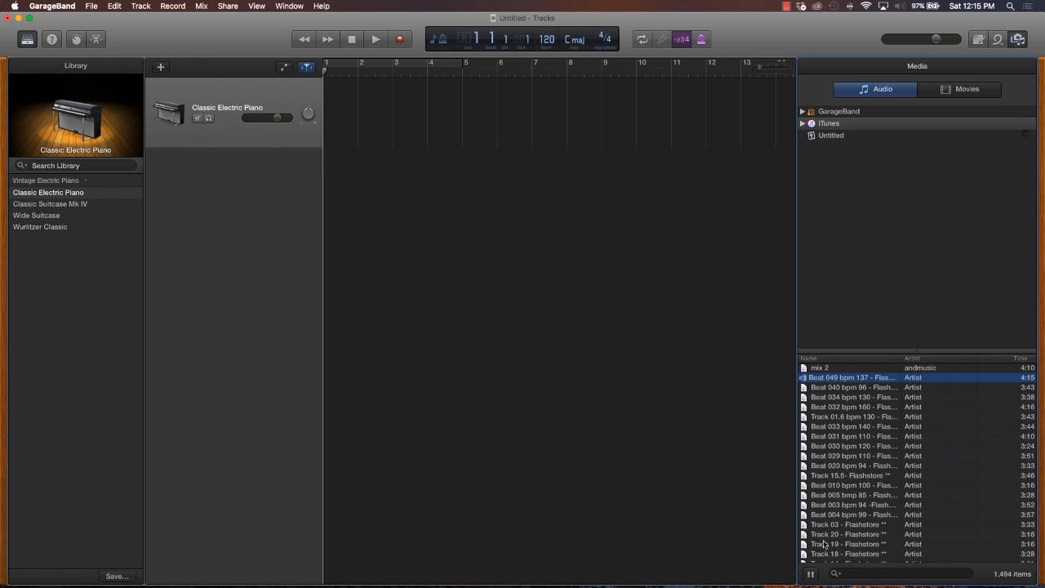
pyautogui.click(811, 574)
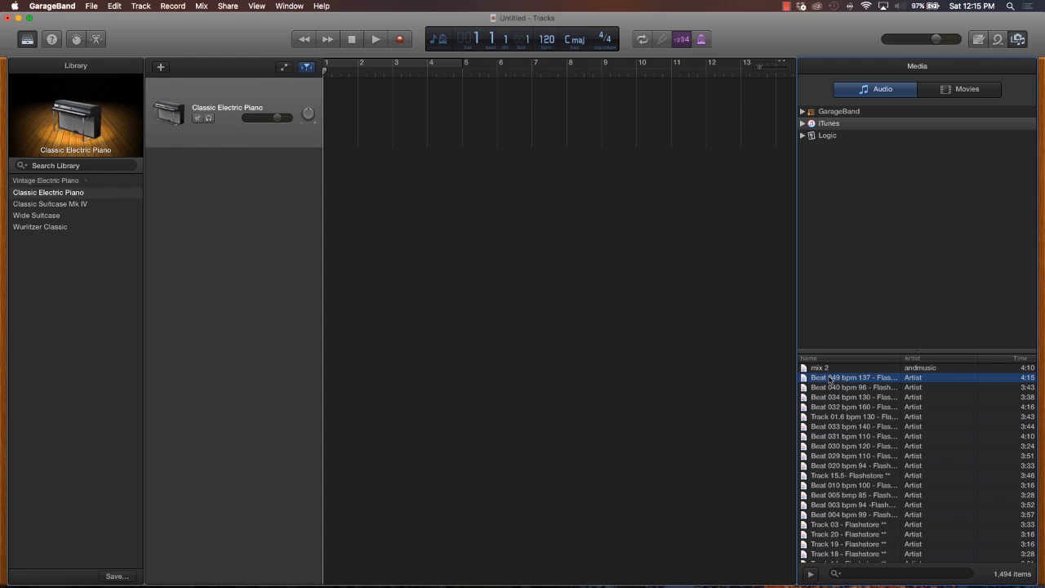
# Step: Import "Beat 049 bpm 137" from the iTunes list onto a new track at bar 1 and slightly lower that track's volume
pyautogui.moveTo(830, 377); pyautogui.dragTo(441, 235)
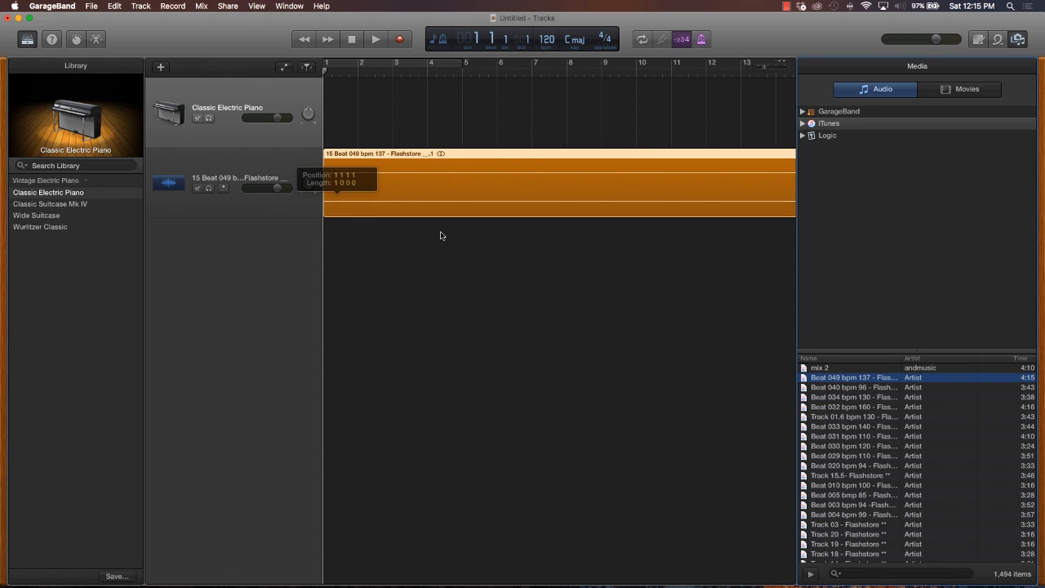
pyautogui.click(1022, 41)
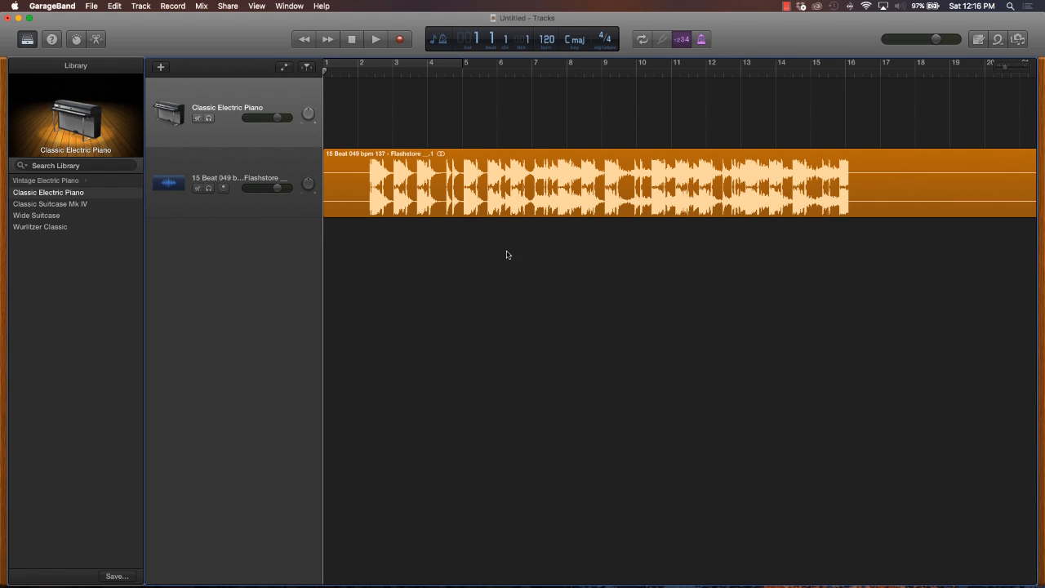
pyautogui.moveTo(277, 188); pyautogui.dragTo(273, 189)
pyautogui.hscroll(20, 800, 261)
pyautogui.hscroll(20, 799, 261)
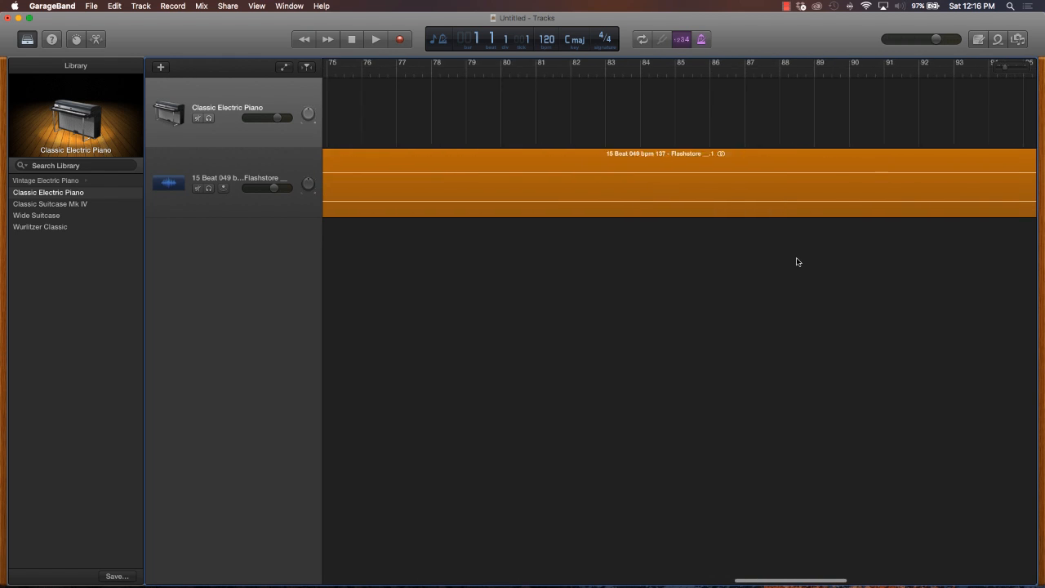
pyautogui.hscroll(-20, 798, 261)
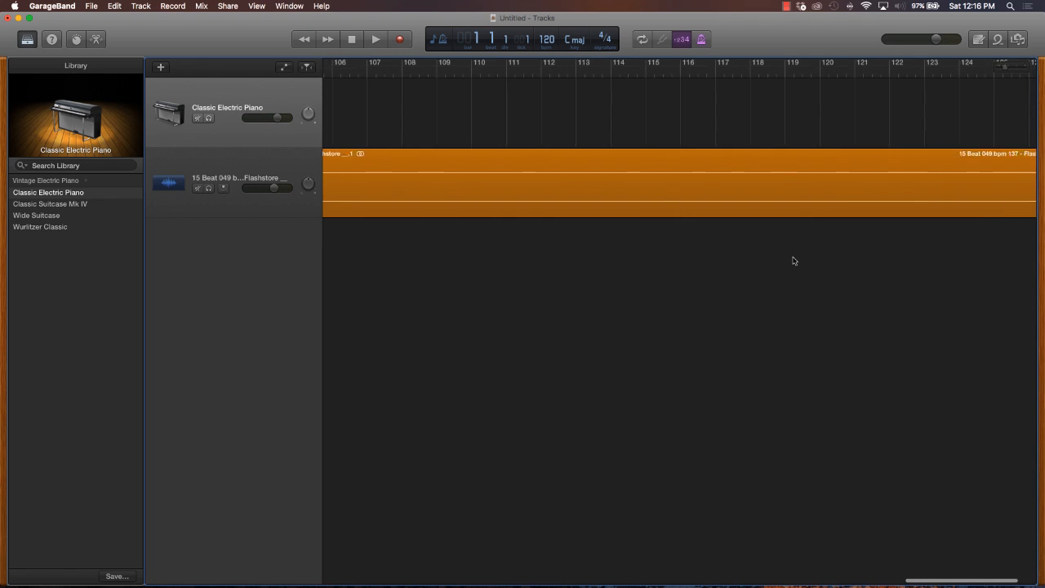
pyautogui.hscroll(-5, 787, 259)
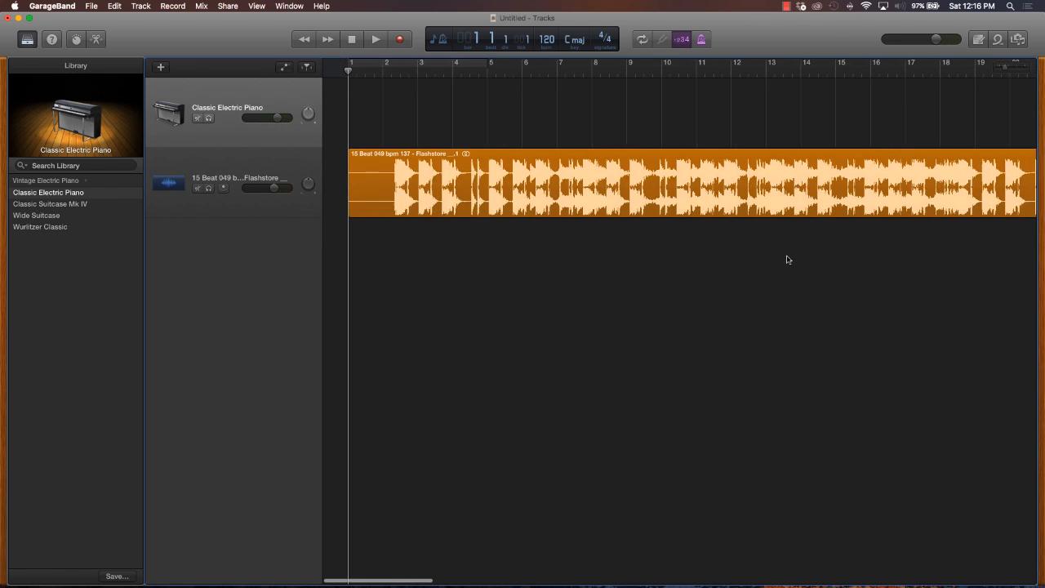
# Step: Start a new microphone audio track and select Scarlett 2i2 USB as the output device in the audio preferences
pyautogui.click(161, 67)
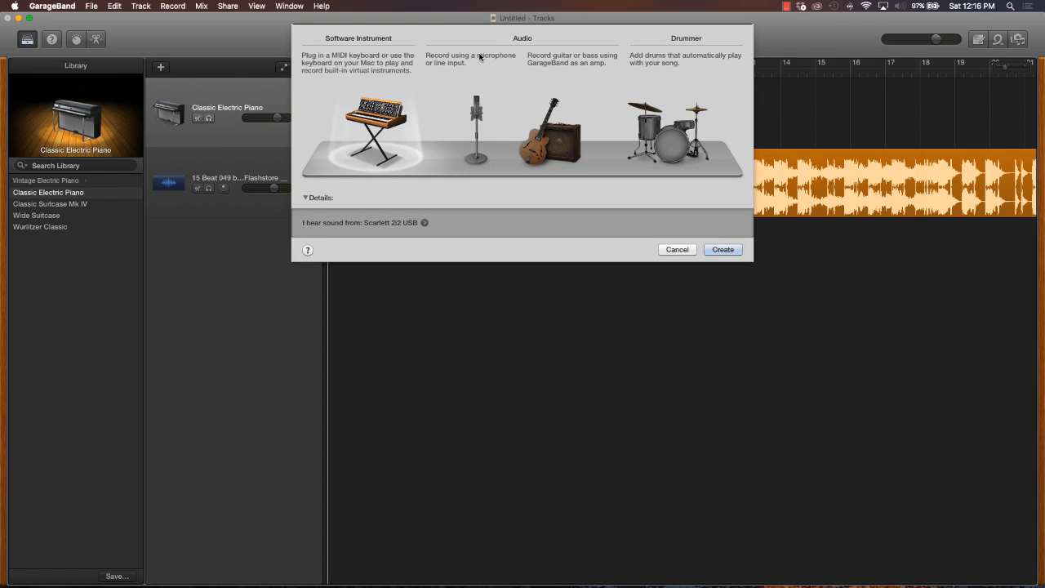
pyautogui.click(478, 112)
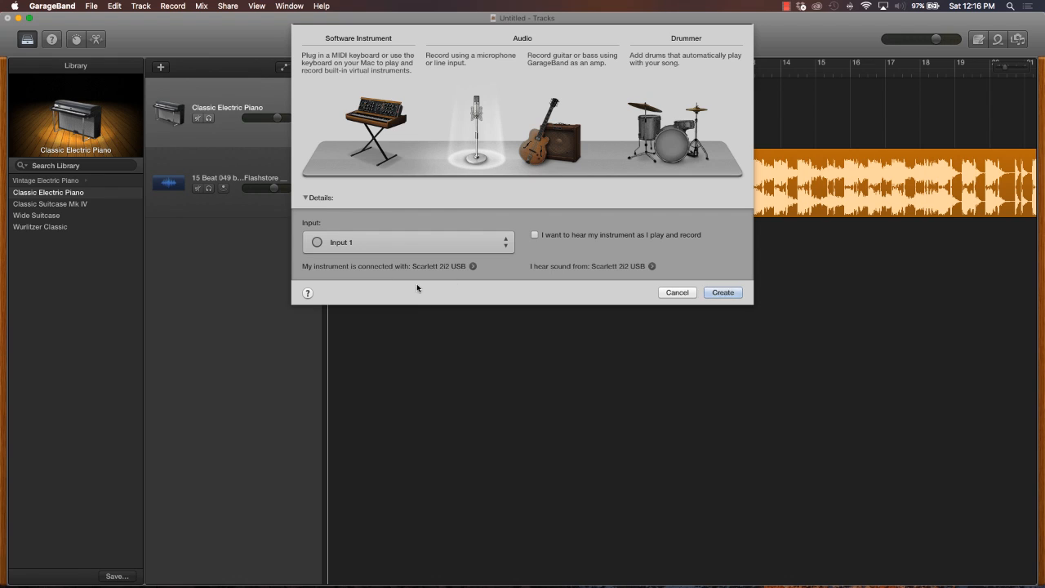
pyautogui.click(472, 266)
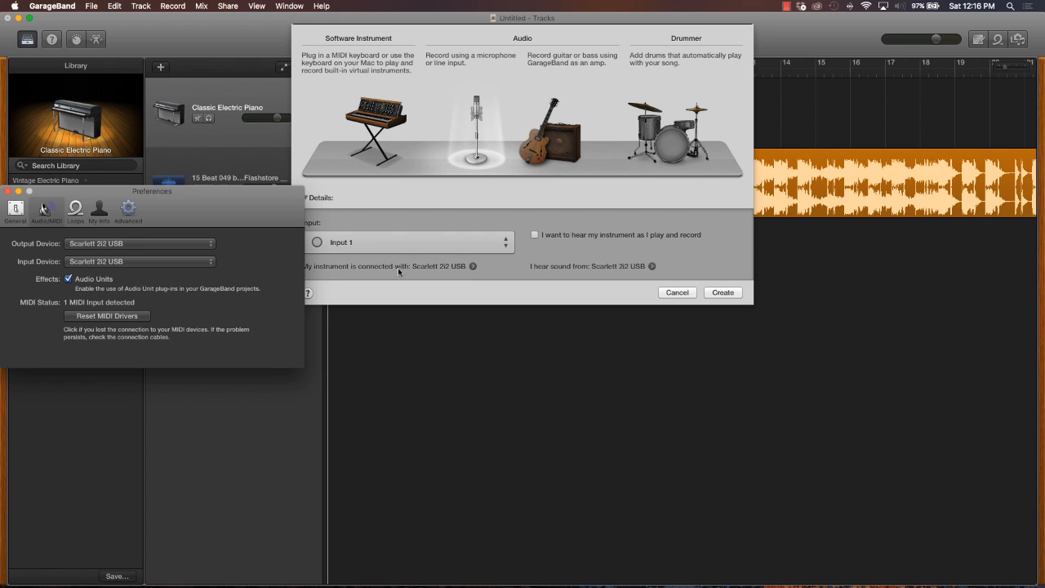
pyautogui.click(132, 244)
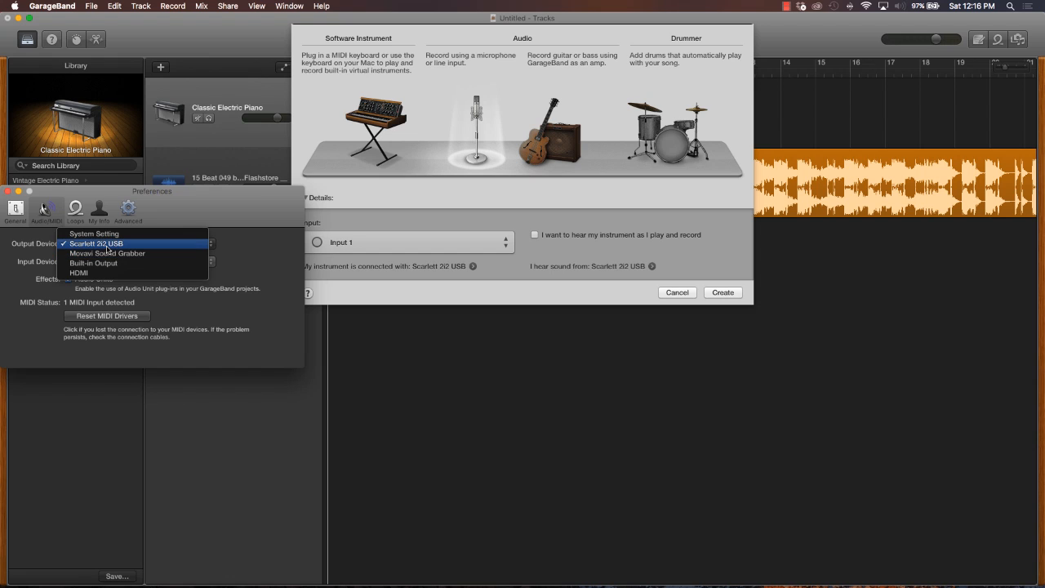
pyautogui.click(87, 244)
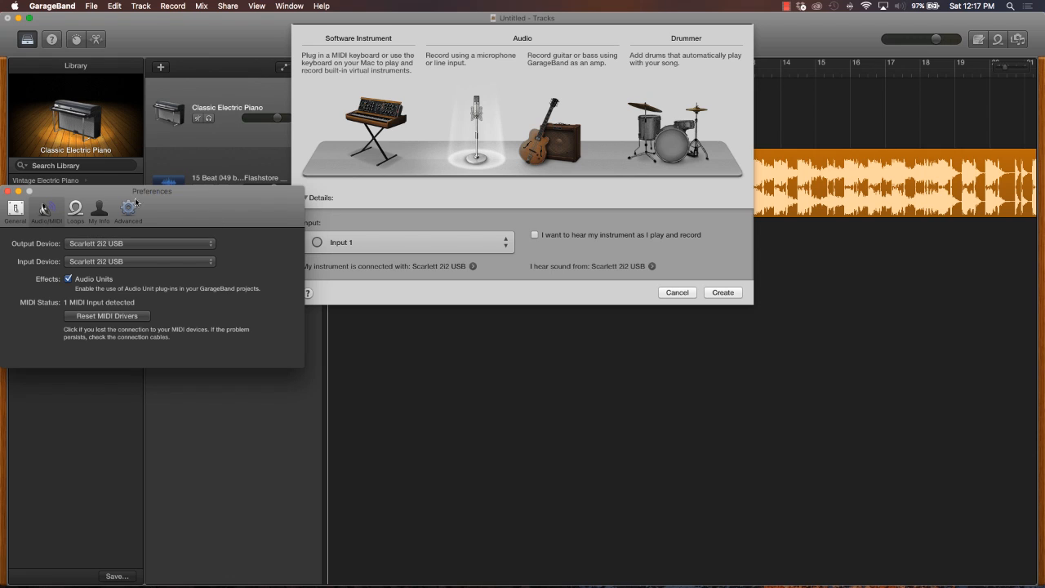
pyautogui.click(7, 192)
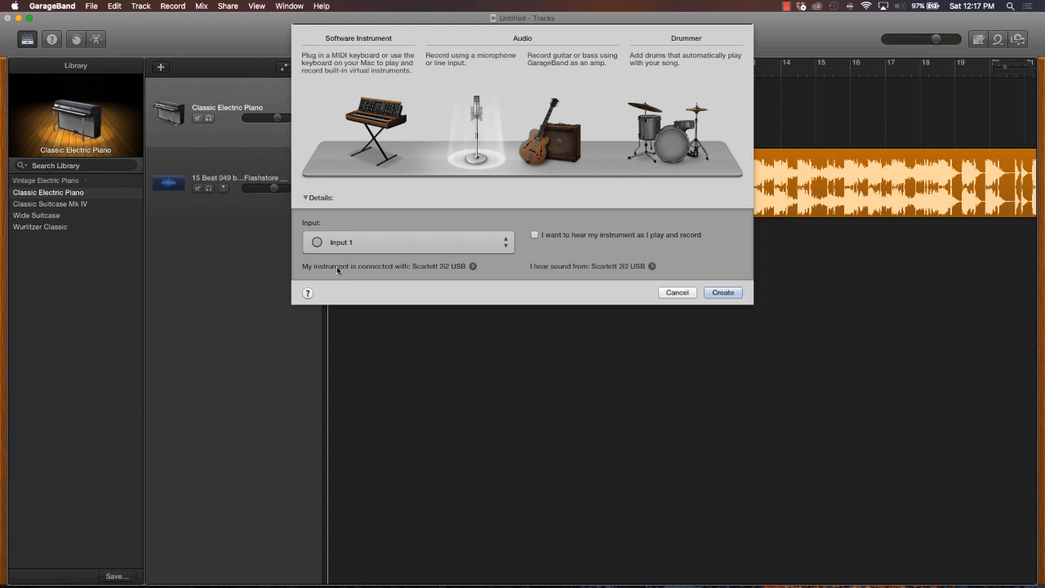
# Step: Review the output and input device choices in the Audio/MIDI preferences
pyautogui.click(471, 266)
pyautogui.click(147, 244)
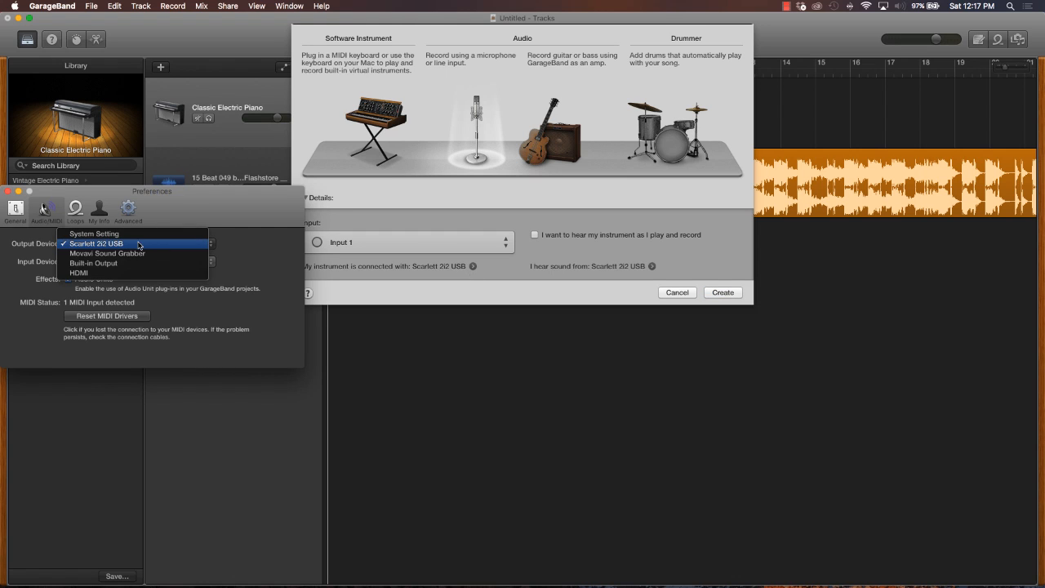
pyautogui.click(34, 243)
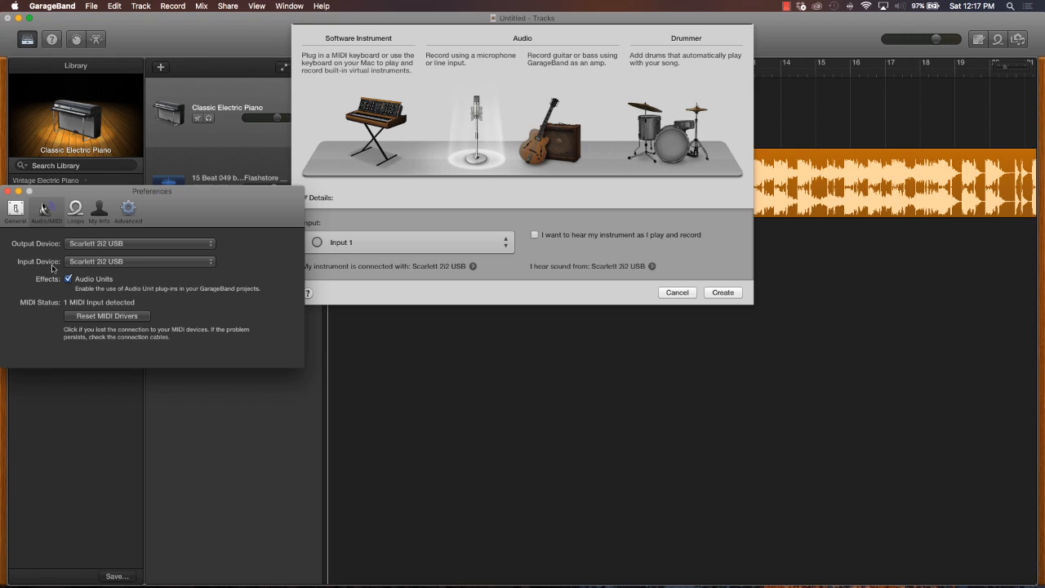
pyautogui.click(8, 192)
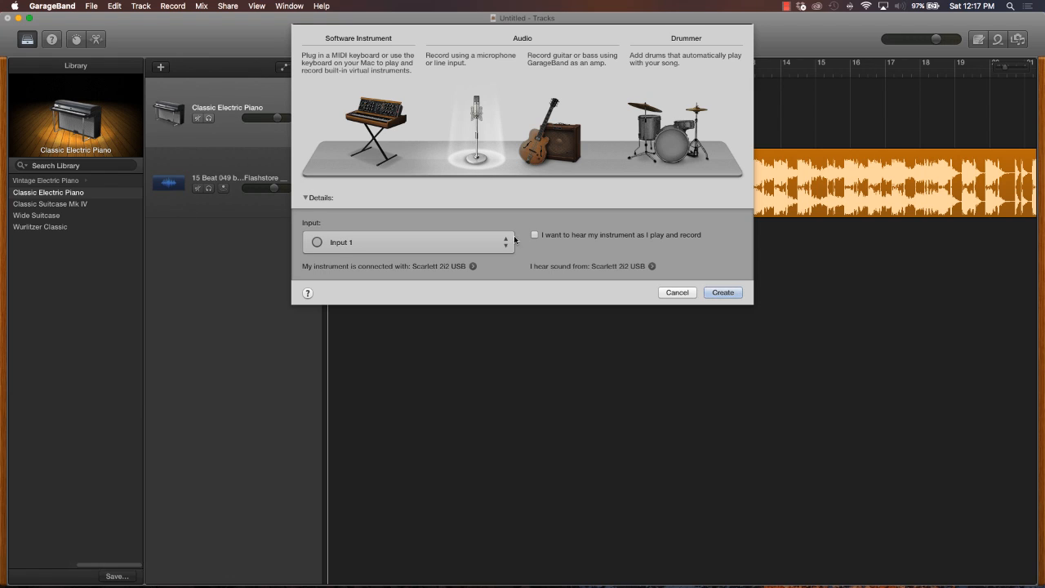
# Step: Create the microphone audio track with Input 2 and the option to hear the instrument while playing and recording
pyautogui.click(380, 245)
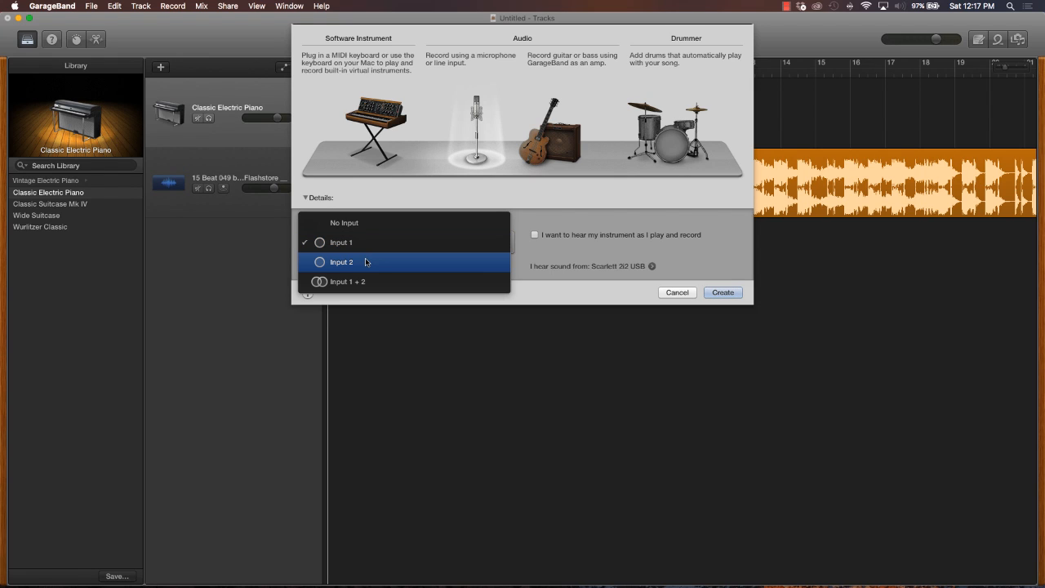
pyautogui.click(365, 262)
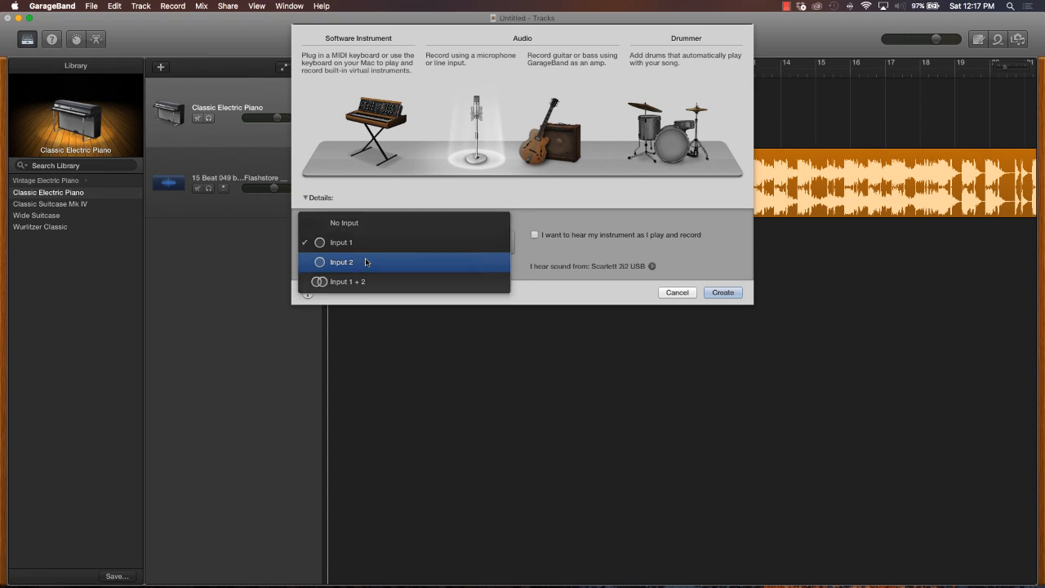
pyautogui.click(535, 235)
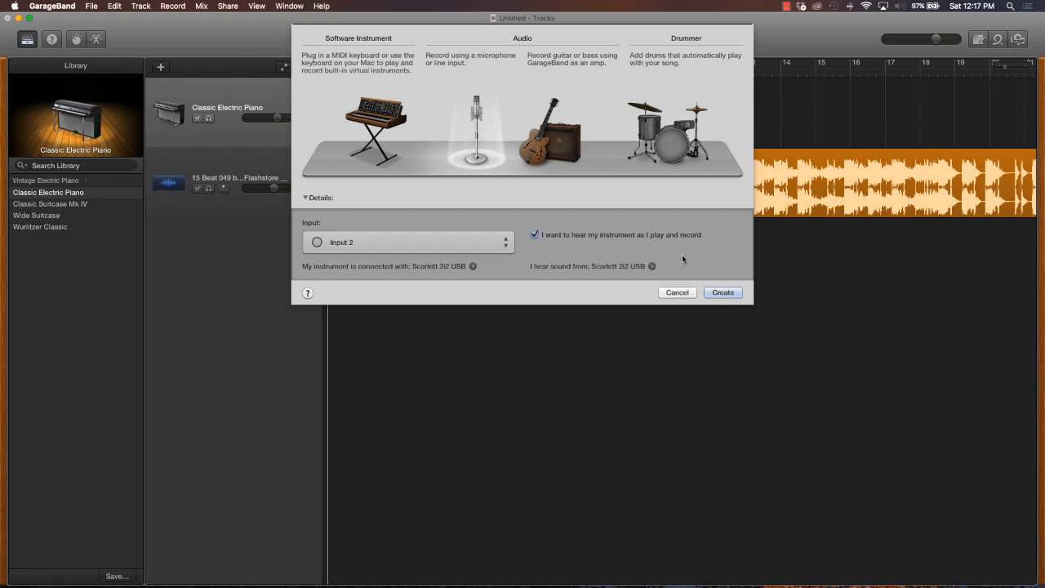
pyautogui.click(722, 292)
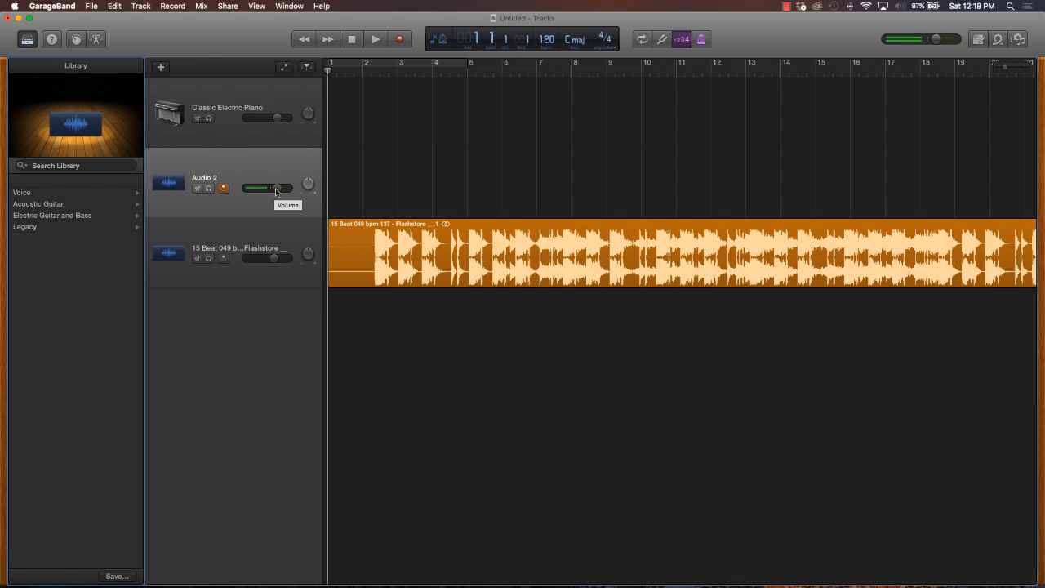
# Step: Lower the volume of the imported beat track to balance it against the Audio 2 track
pyautogui.moveTo(274, 193); pyautogui.dragTo(277, 188)
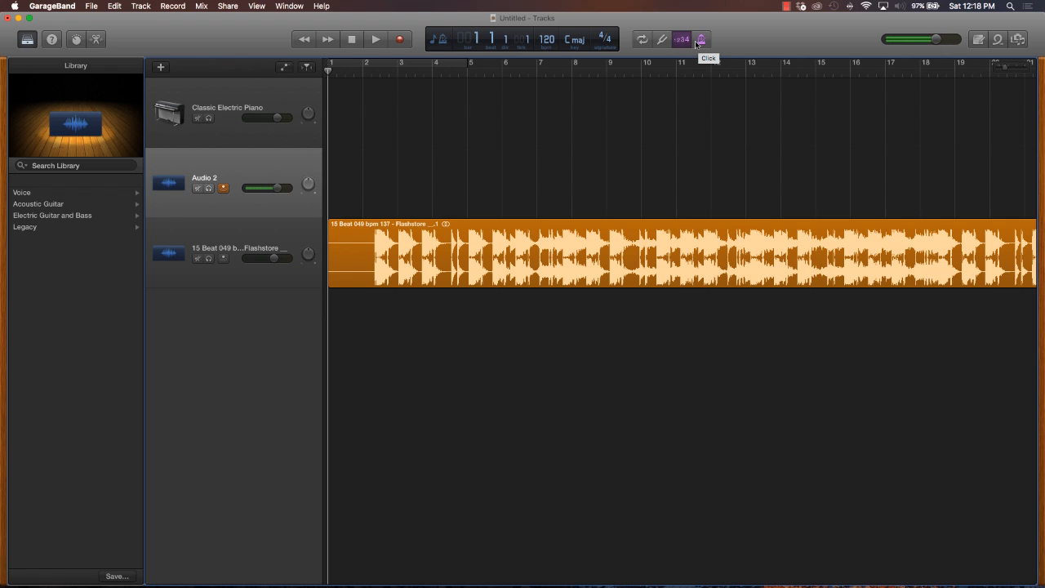
pyautogui.moveTo(276, 257); pyautogui.dragTo(261, 257)
pyautogui.click(703, 44)
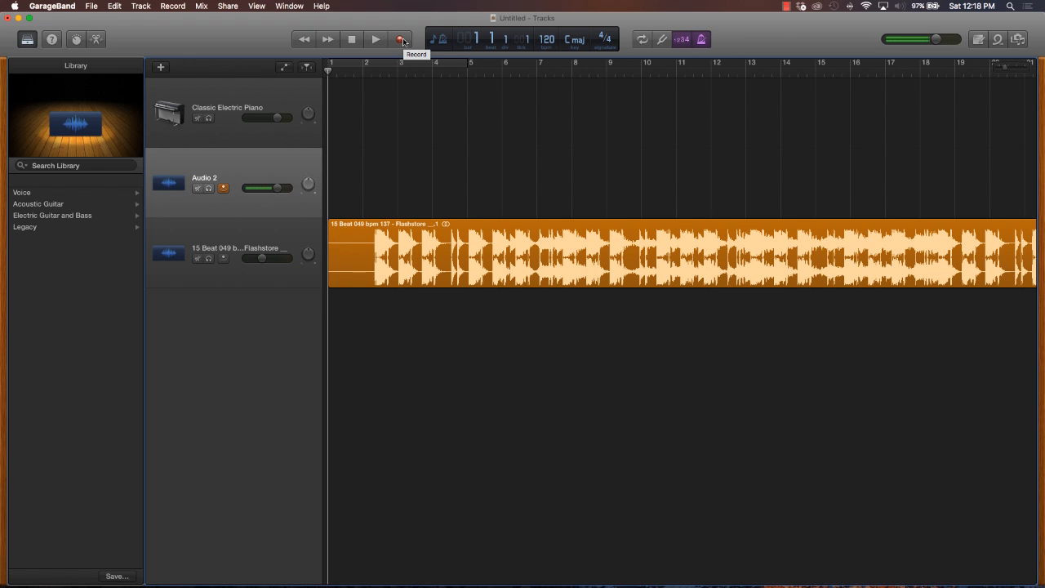
# Step: Record a take on the Audio 2 track from bar 1 to the end of bar 10, switching off the count-in and metronome click
pyautogui.click(402, 40)
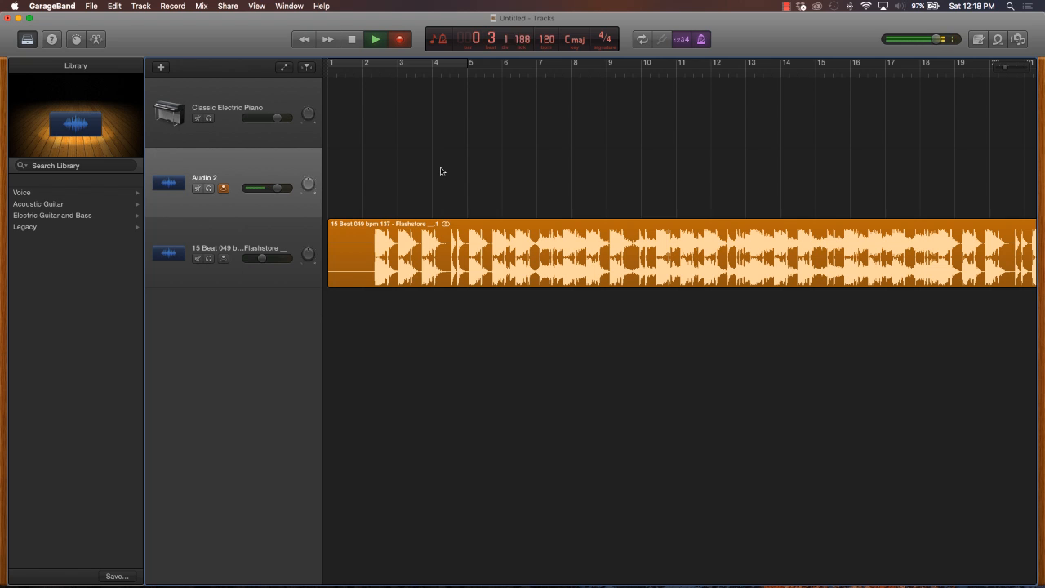
pyautogui.click(679, 41)
pyautogui.click(701, 41)
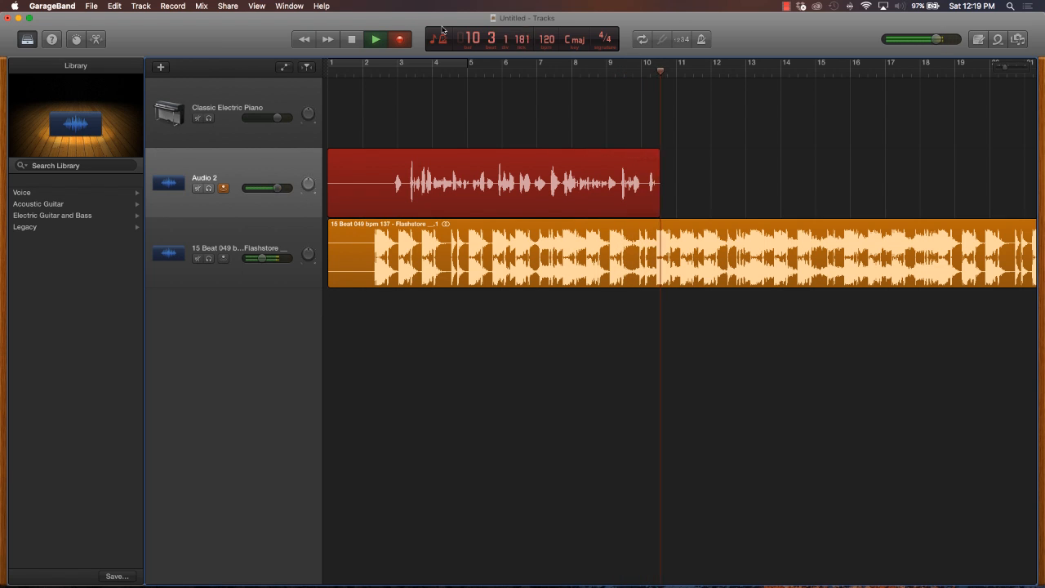
pyautogui.press('space')
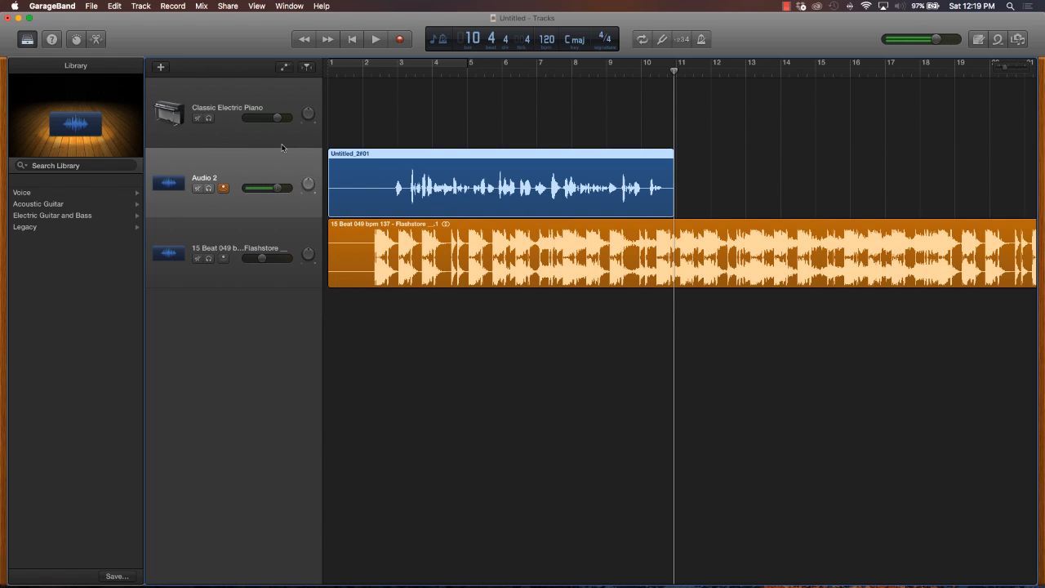
# Step: Add another microphone audio track using Input 2 with monitoring enabled, and mute the Audio 2 track
pyautogui.click(161, 67)
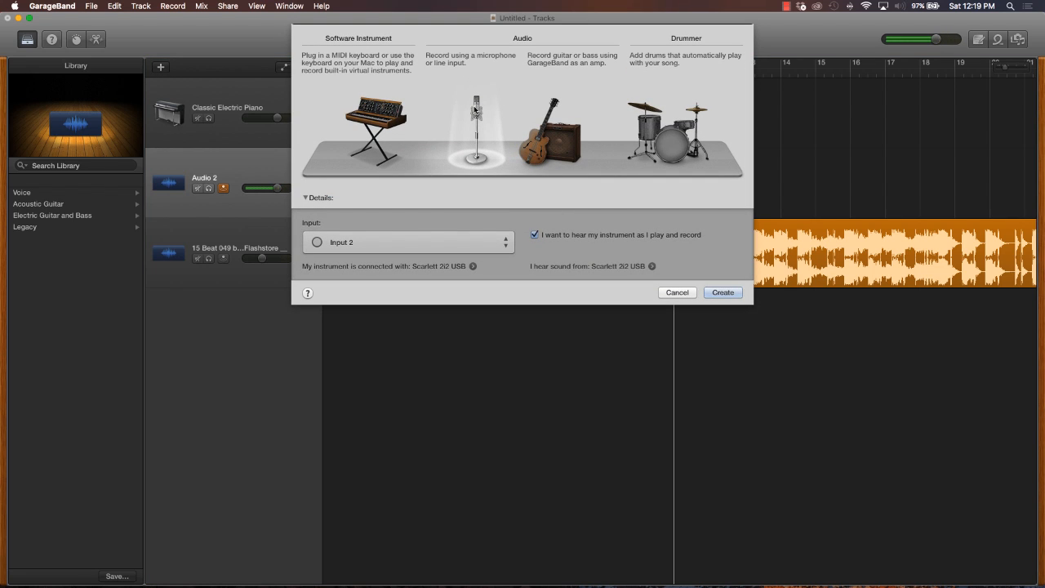
pyautogui.click(365, 238)
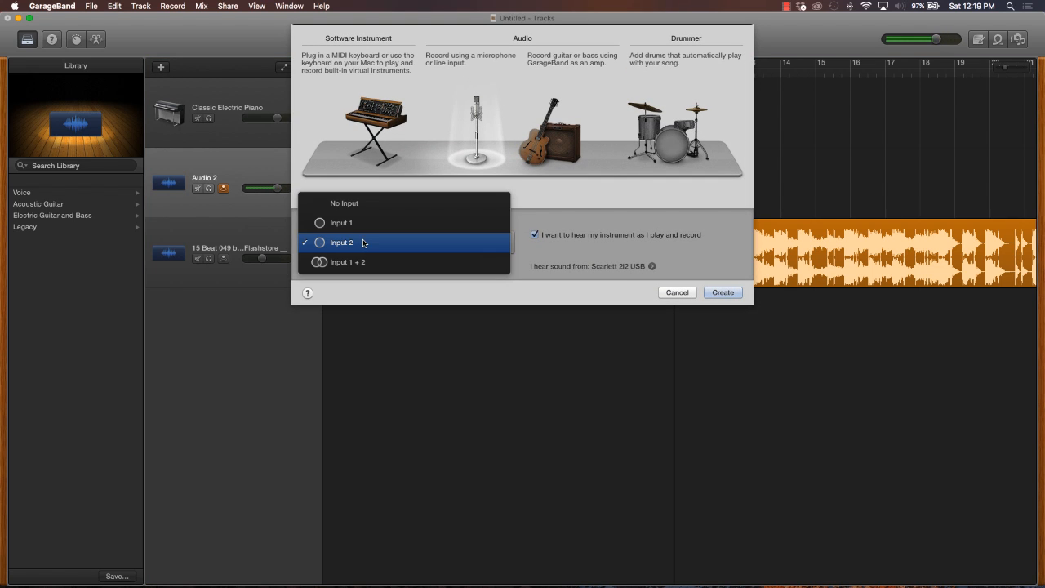
pyautogui.click(364, 242)
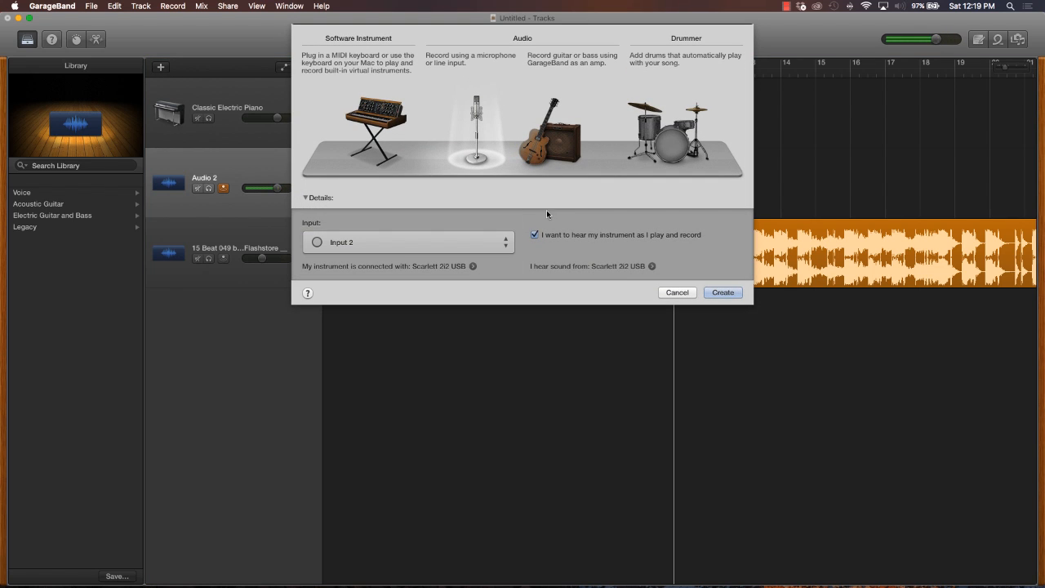
pyautogui.click(472, 266)
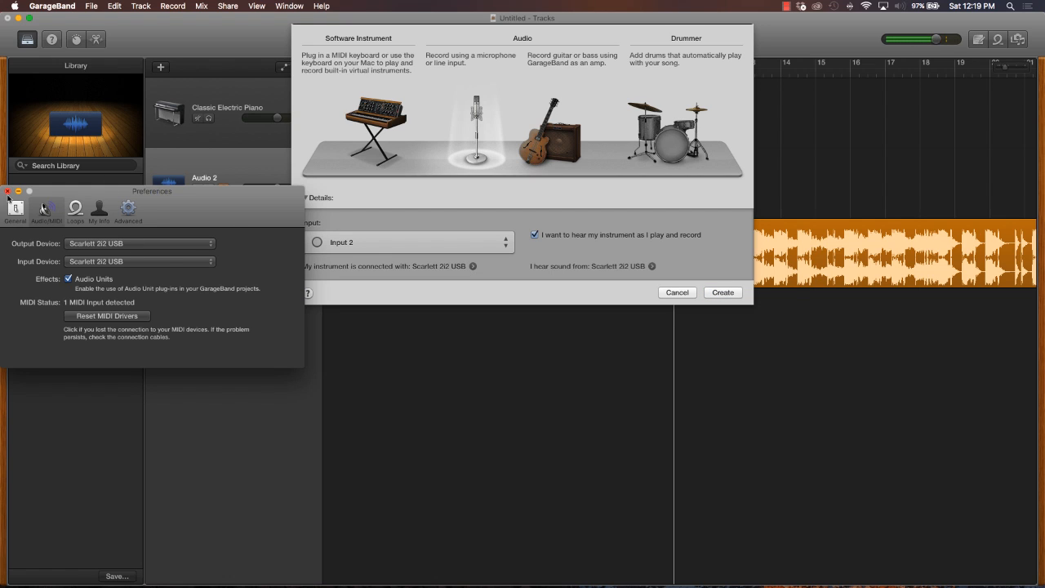
pyautogui.click(8, 192)
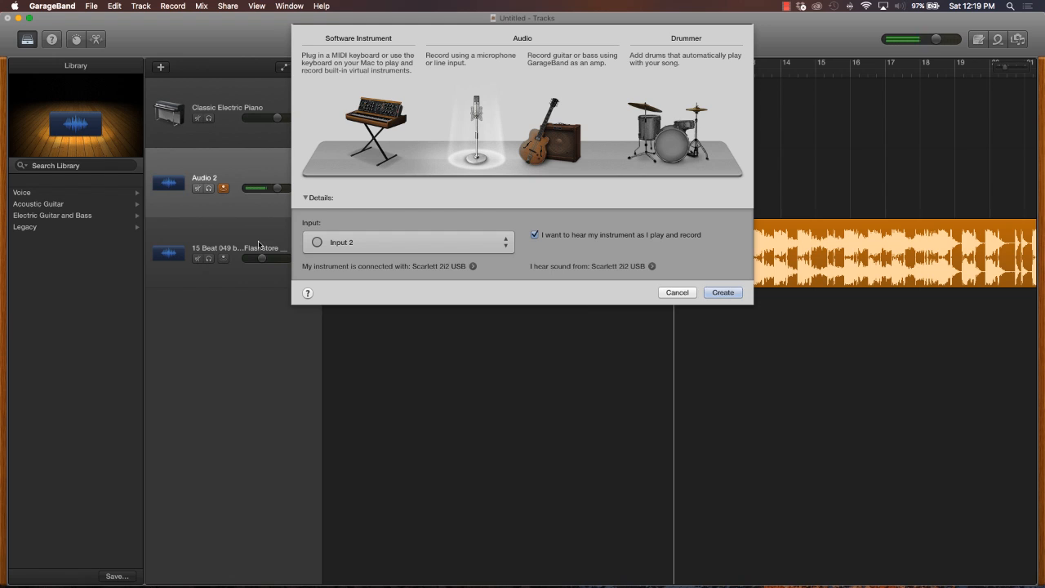
pyautogui.click(724, 293)
pyautogui.click(197, 189)
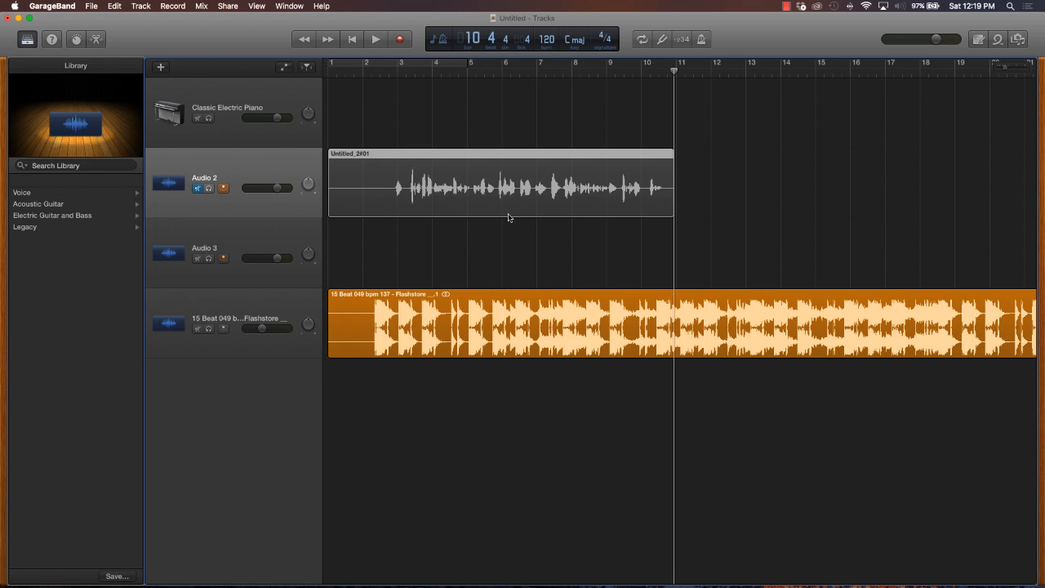
pyautogui.click(370, 76)
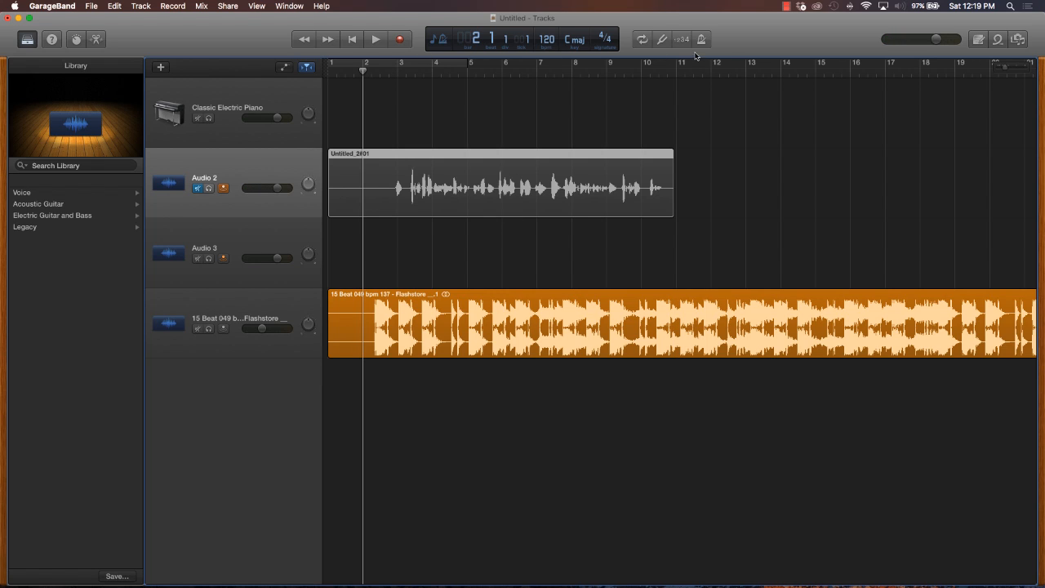
pyautogui.click(400, 39)
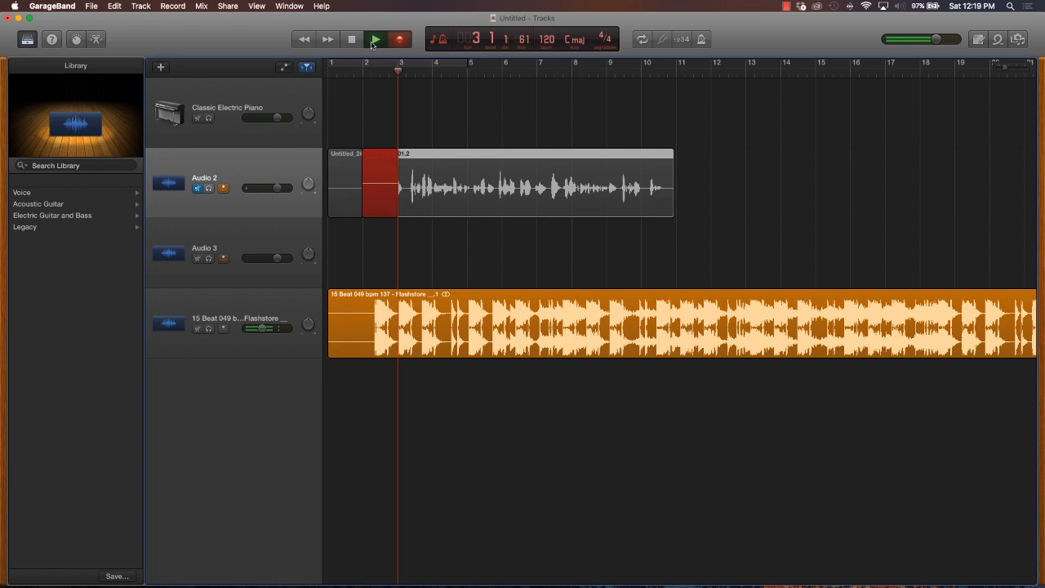
pyautogui.press('space')
pyautogui.press('Return')
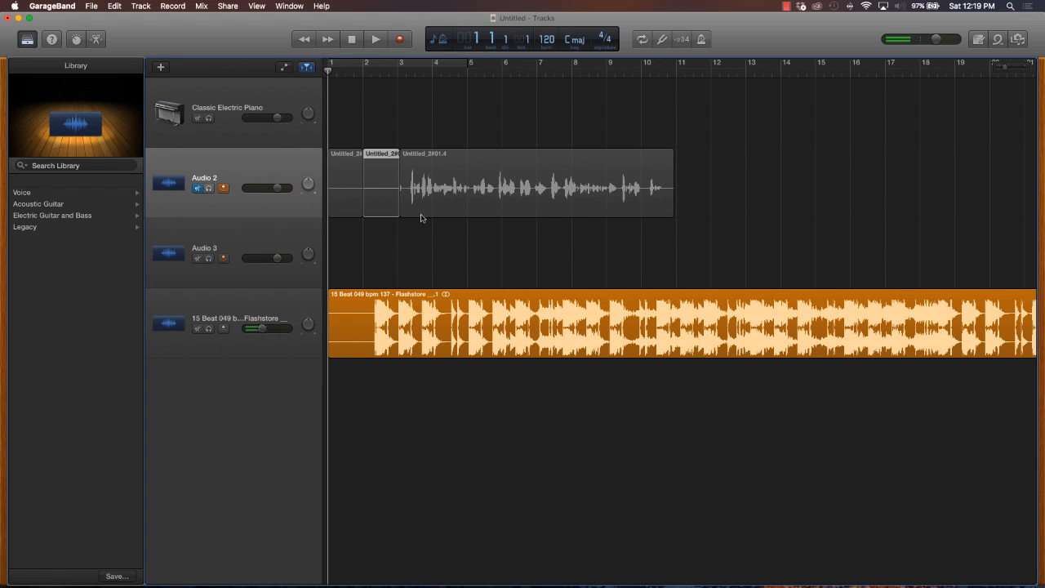
pyautogui.click(424, 218)
pyautogui.hscroll(5, 422, 217)
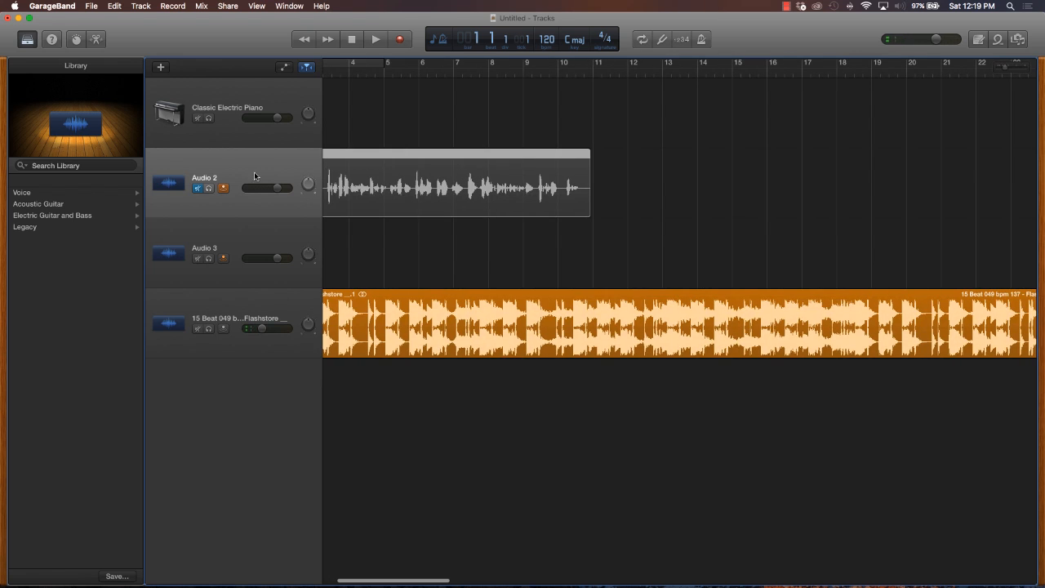
pyautogui.hscroll(-3, 413, 191)
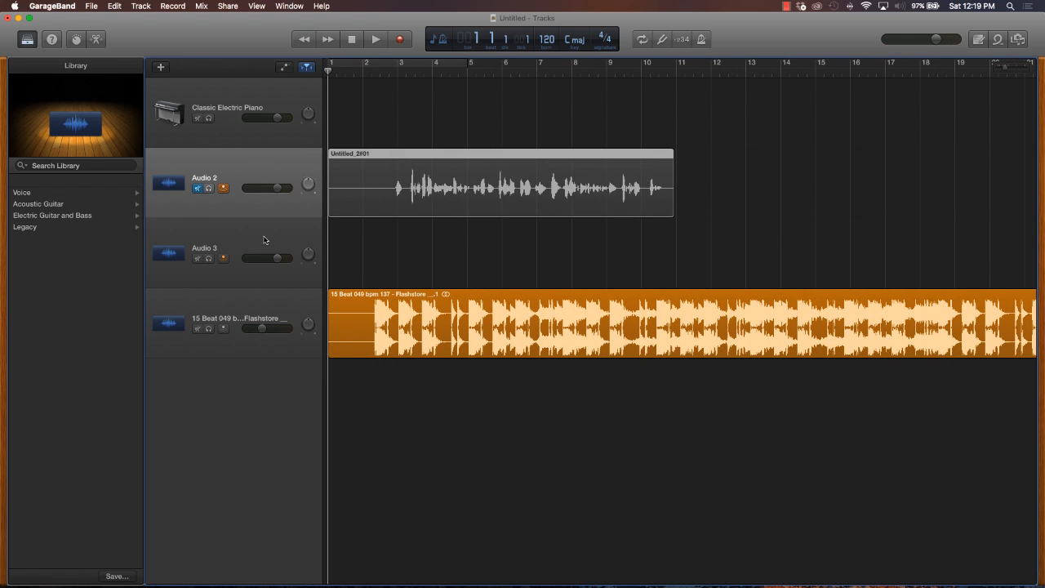
# Step: Record a vocal take on the Audio 3 track from bar 1 to the end of bar 10
pyautogui.click(264, 239)
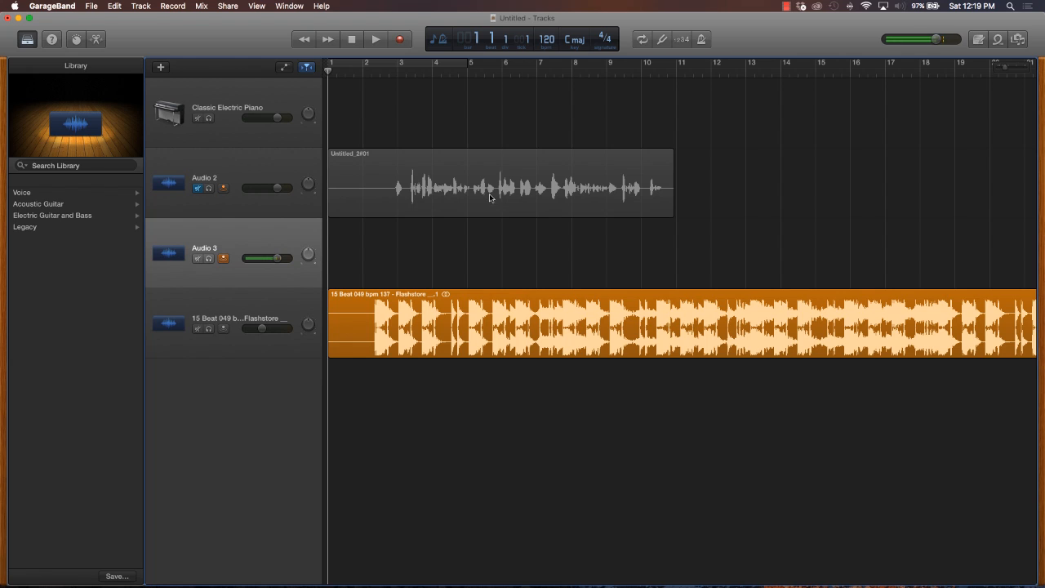
pyautogui.doubleClick(271, 233)
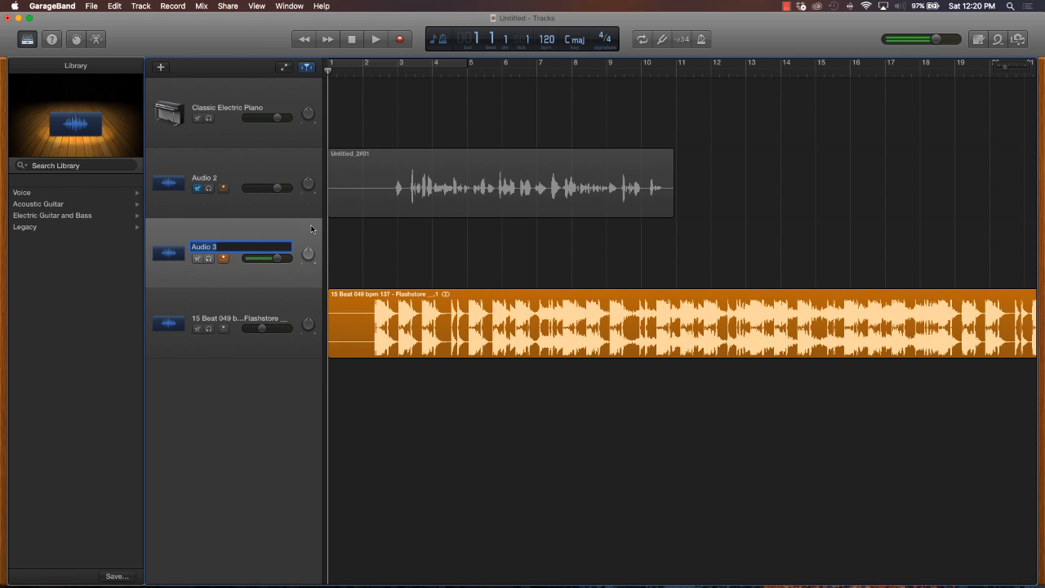
pyautogui.click(310, 229)
pyautogui.click(399, 39)
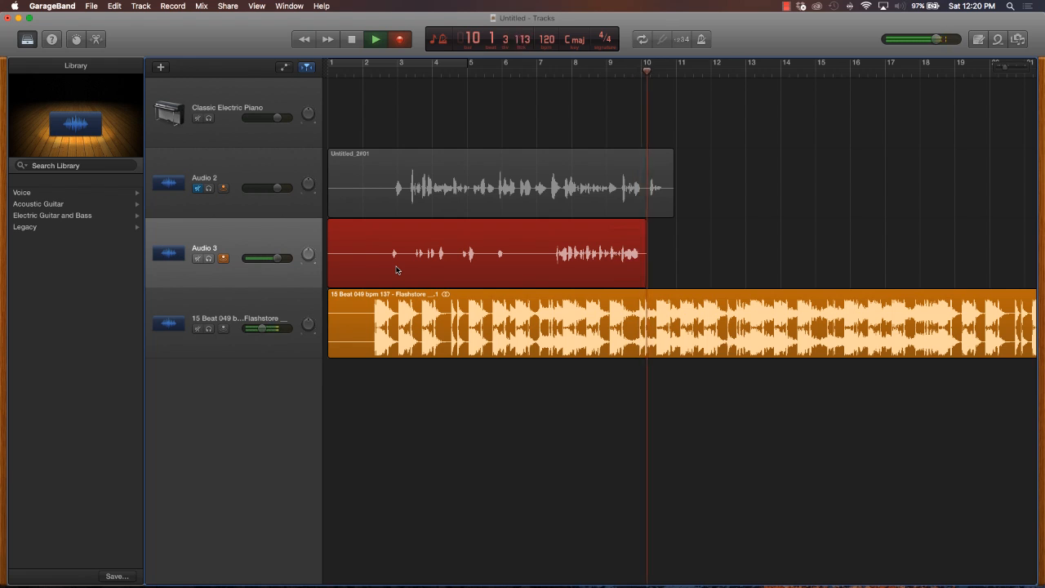
pyautogui.press('space')
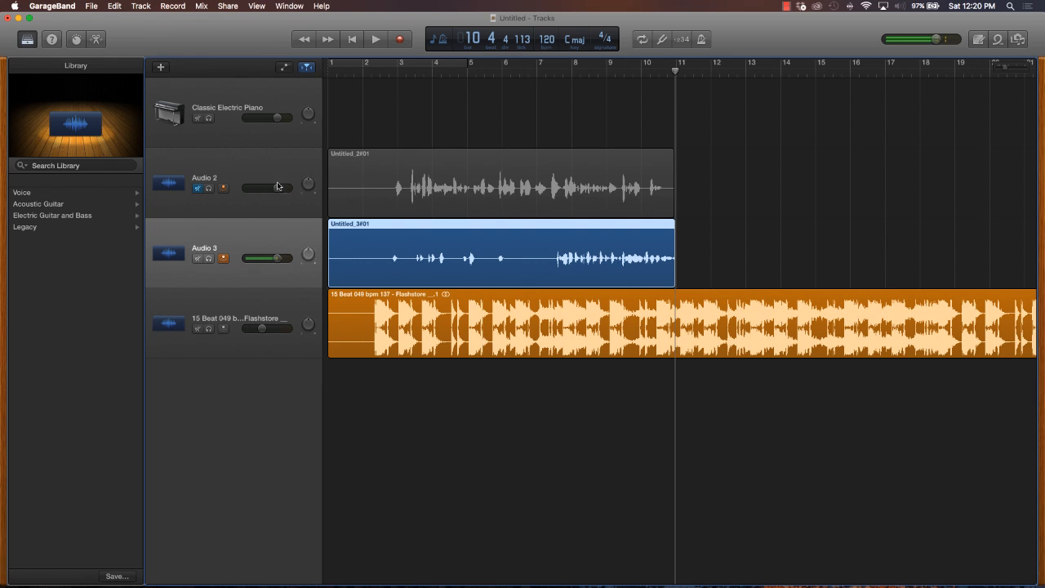
# Step: Add another microphone audio track directly below the Audio 3 track
pyautogui.click(160, 69)
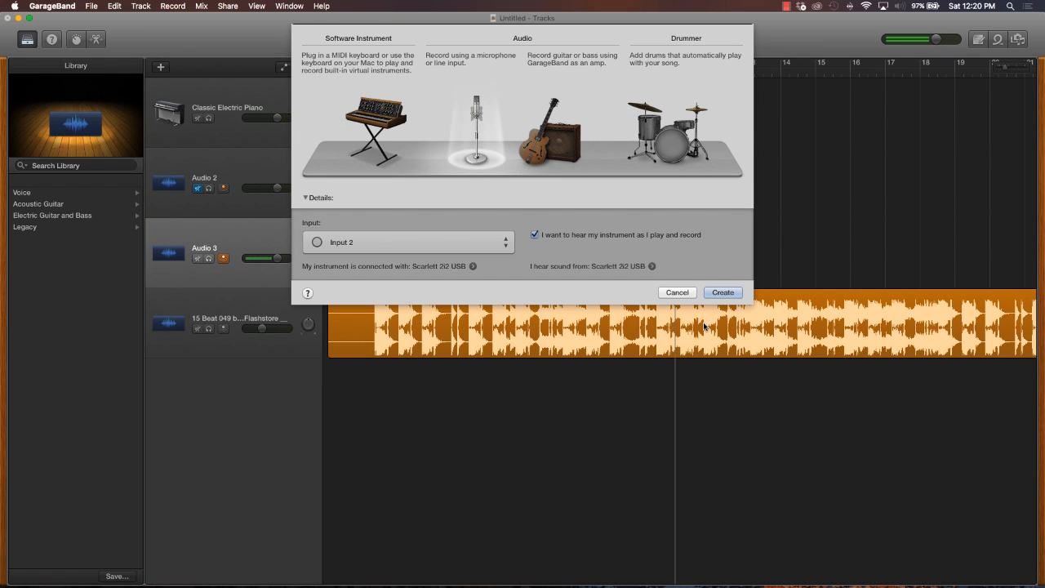
pyautogui.click(679, 293)
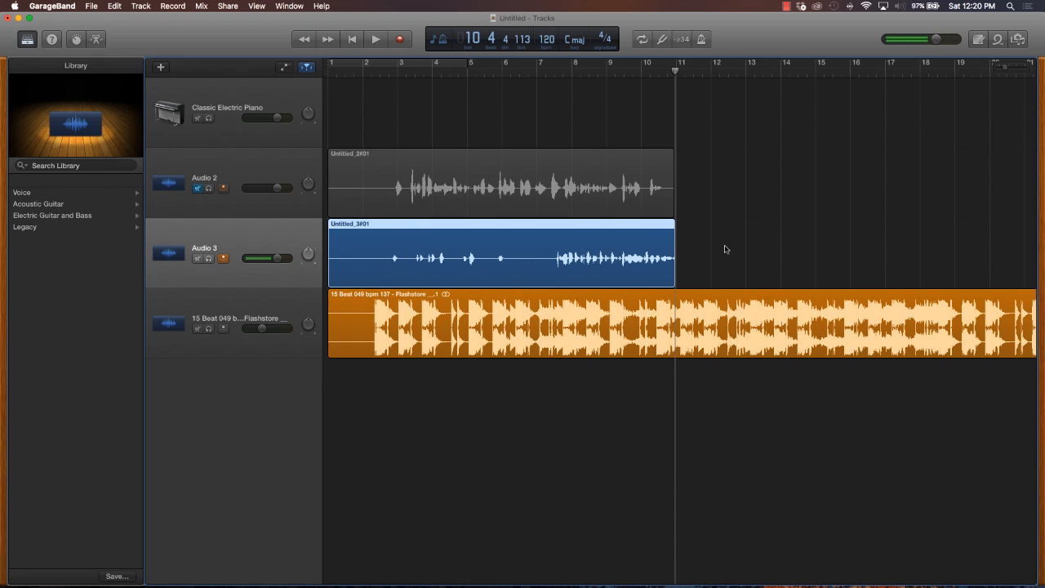
pyautogui.click(726, 248)
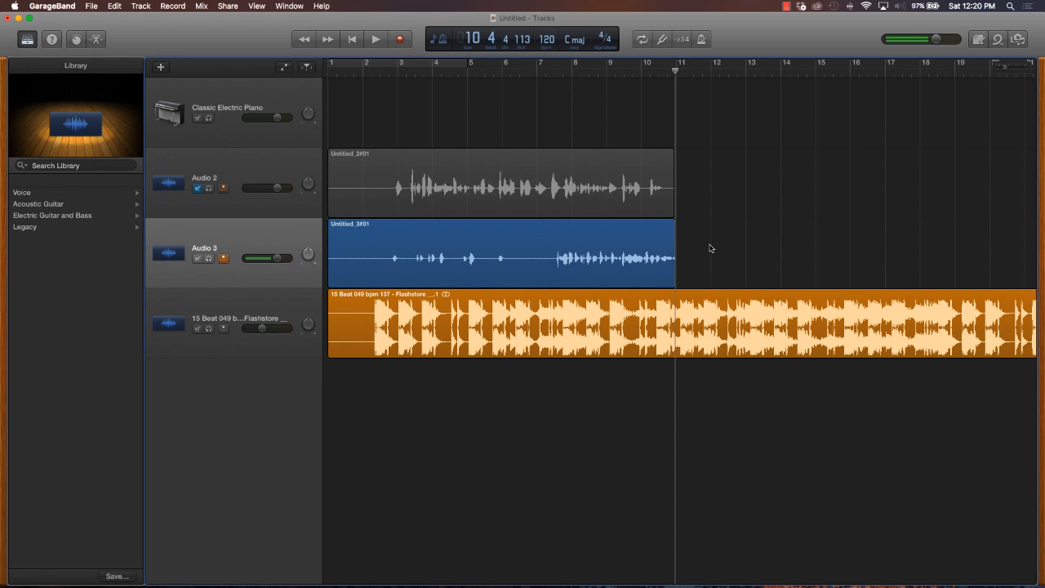
pyautogui.press('super+alt+a')
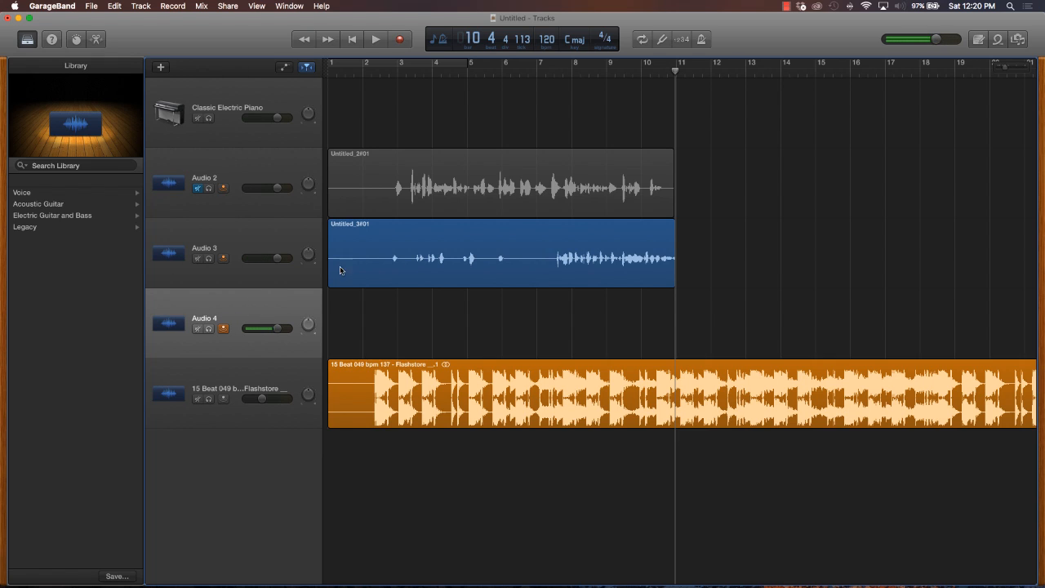
# Step: Record a vocal take on the Audio 4 track from bar 6 beat 4 to bar 10 beat 4
pyautogui.click(528, 72)
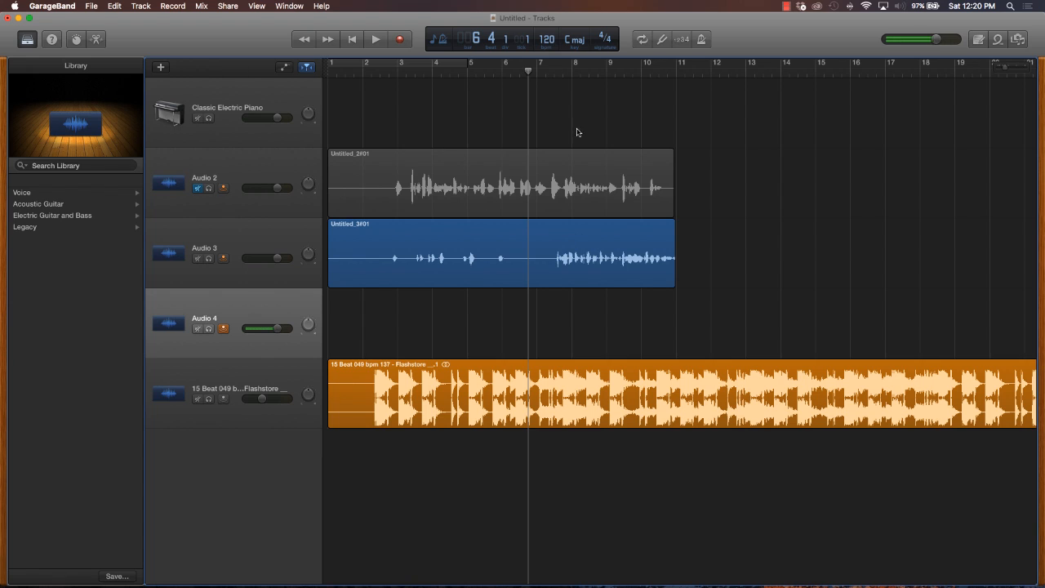
pyautogui.moveTo(527, 72)
pyautogui.mouseDown()
pyautogui.moveTo(633, 71)
pyautogui.moveTo(532, 71)
pyautogui.mouseUp()
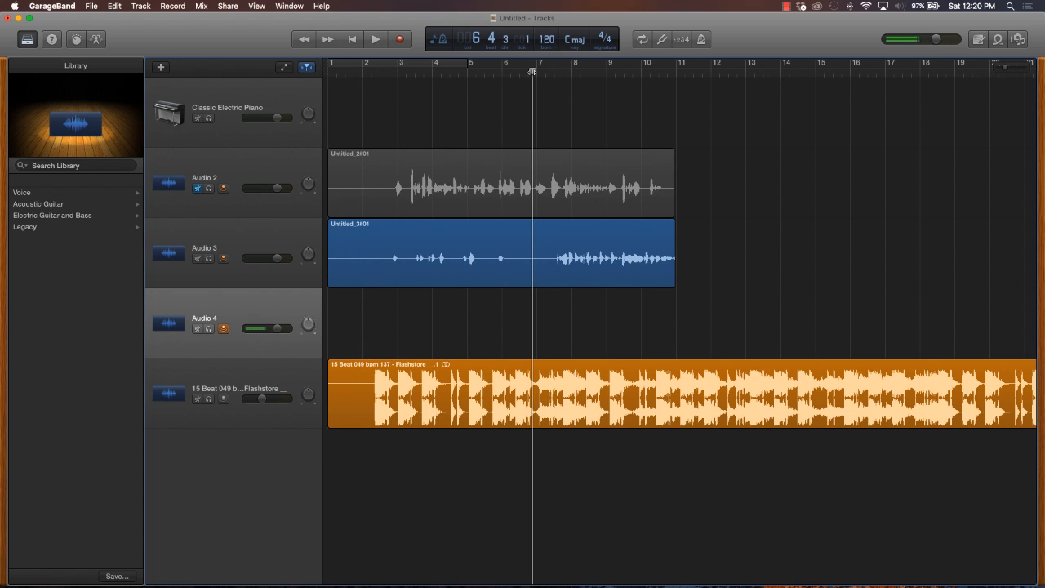
pyautogui.click(399, 40)
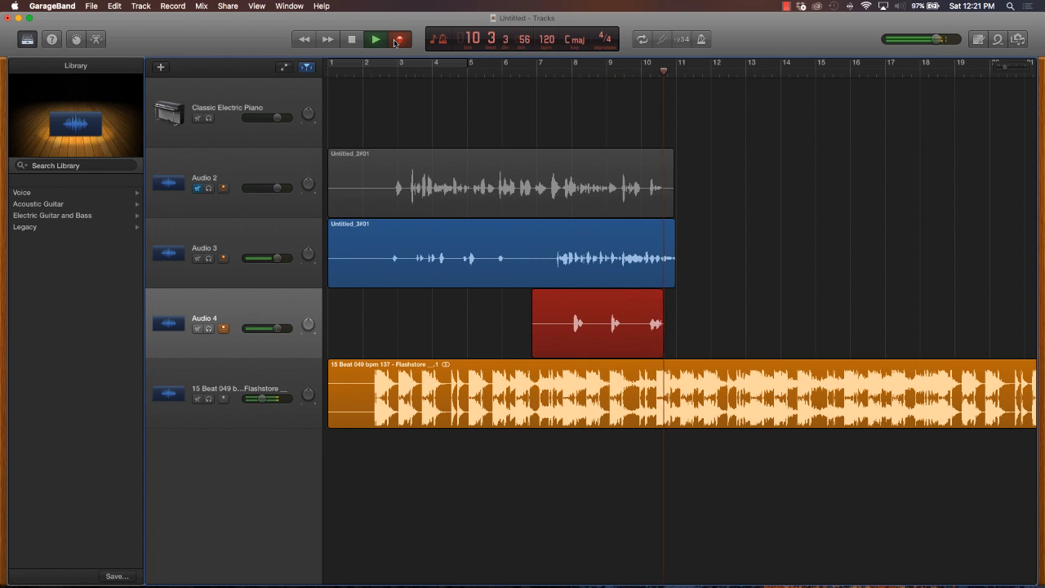
pyautogui.click(395, 43)
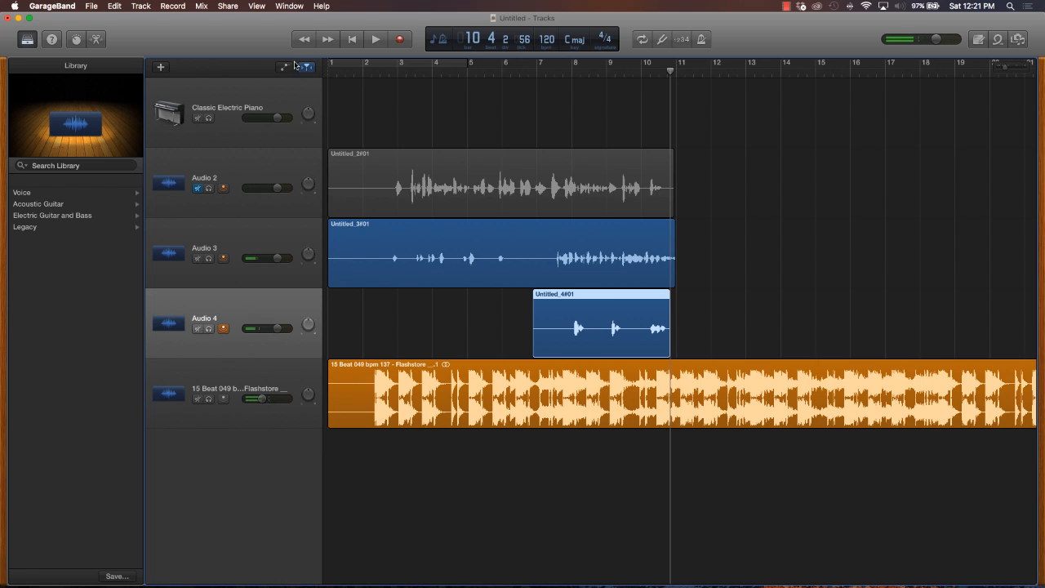
# Step: Add a duplicate of the Audio 4 track with the same settings and record a take on it from bar 6 beat 4 to bar 10 beat 4
pyautogui.press('super+d')
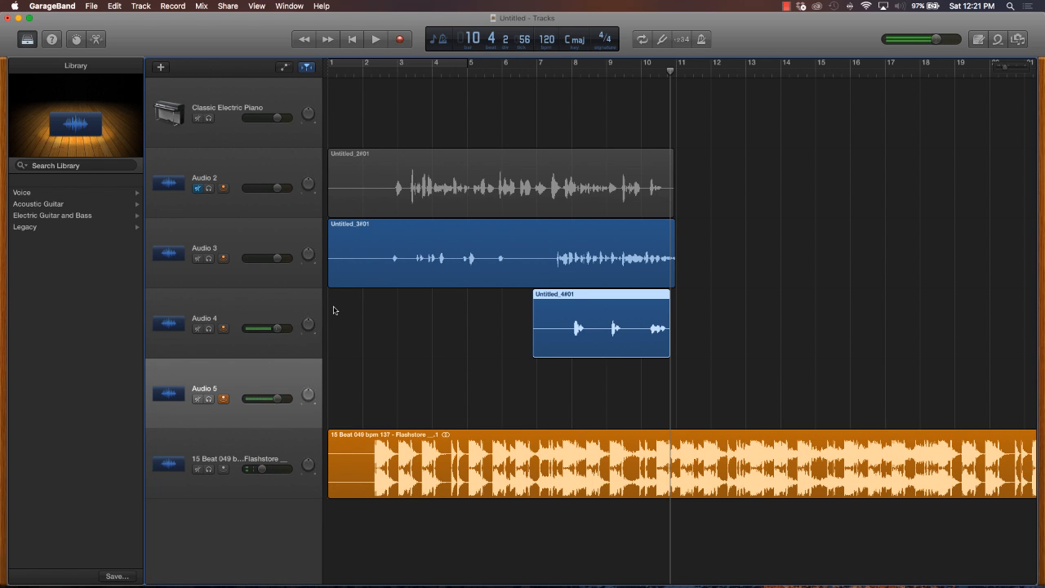
pyautogui.click(342, 345)
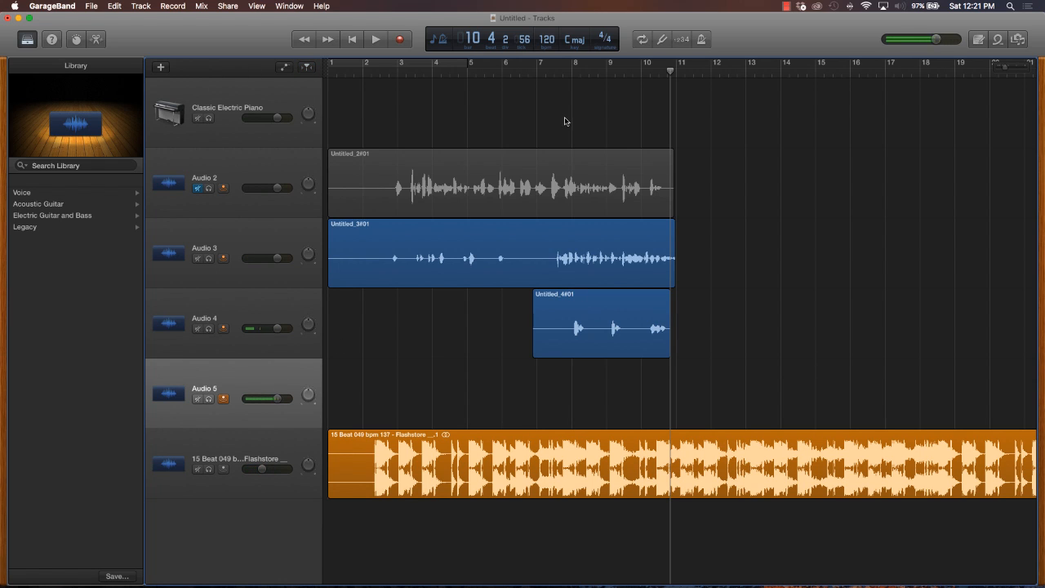
pyautogui.click(528, 72)
pyautogui.moveTo(528, 72); pyautogui.dragTo(533, 72)
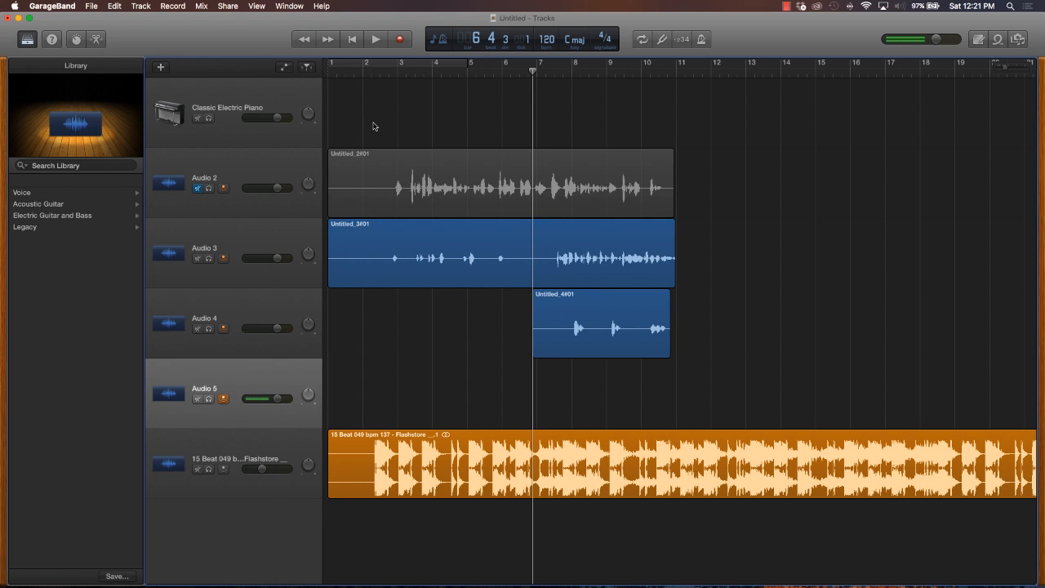
pyautogui.click(399, 38)
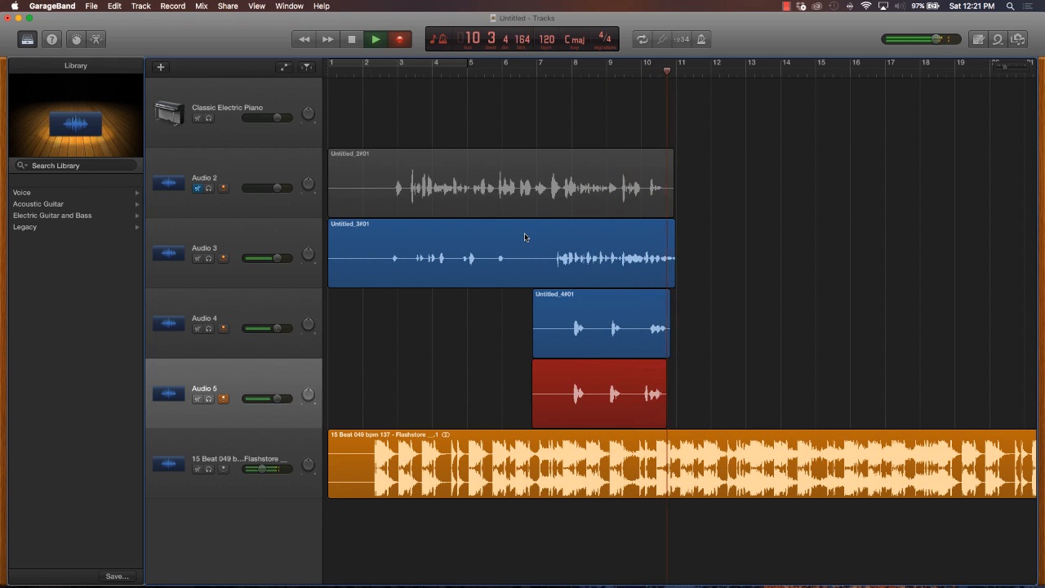
pyautogui.press('space')
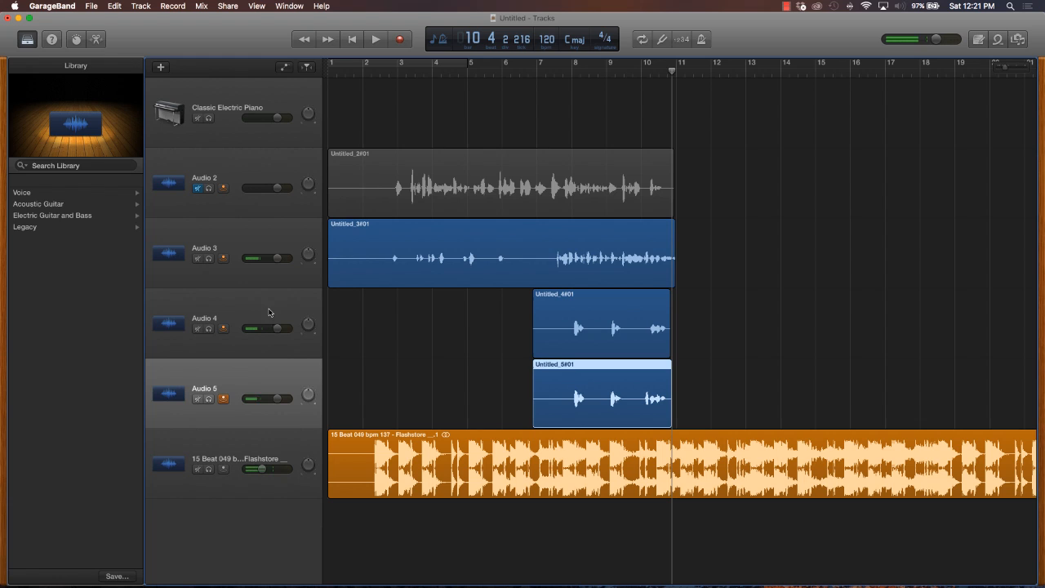
# Step: Turn off input monitoring on the Audio 5 track and set its pan to +25
pyautogui.click(223, 398)
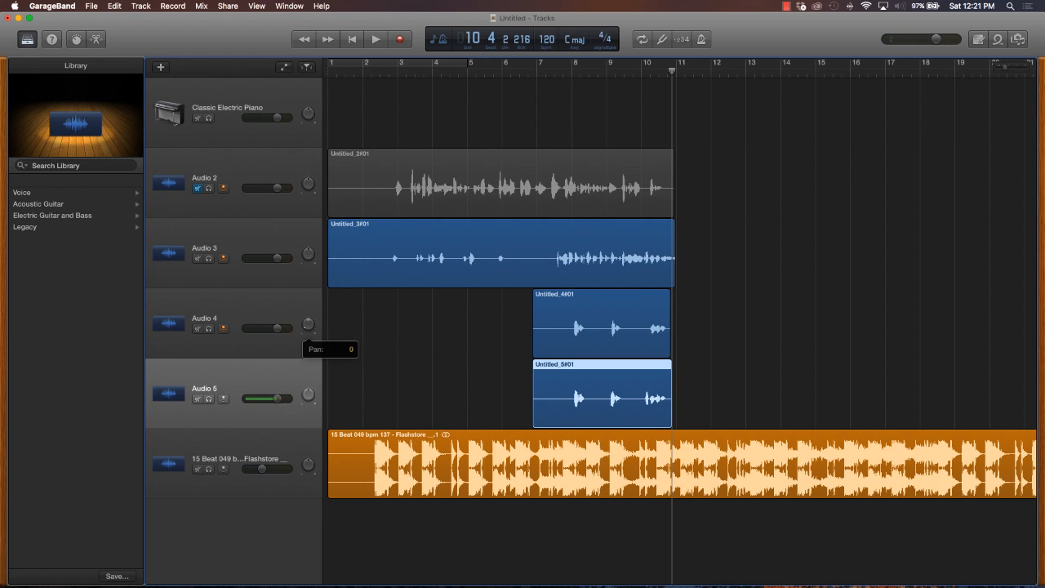
pyautogui.moveTo(309, 394); pyautogui.dragTo(309, 383)
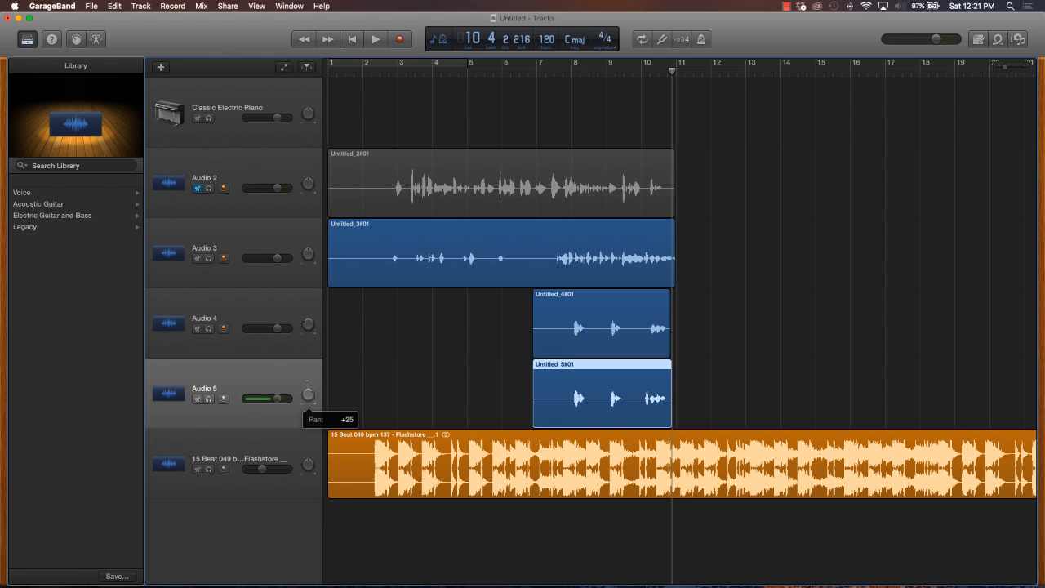
# Step: Play the takes back from about bar 7 and lower the volumes of the Audio 4 and Audio 5 tracks
pyautogui.click(554, 72)
pyautogui.click(374, 41)
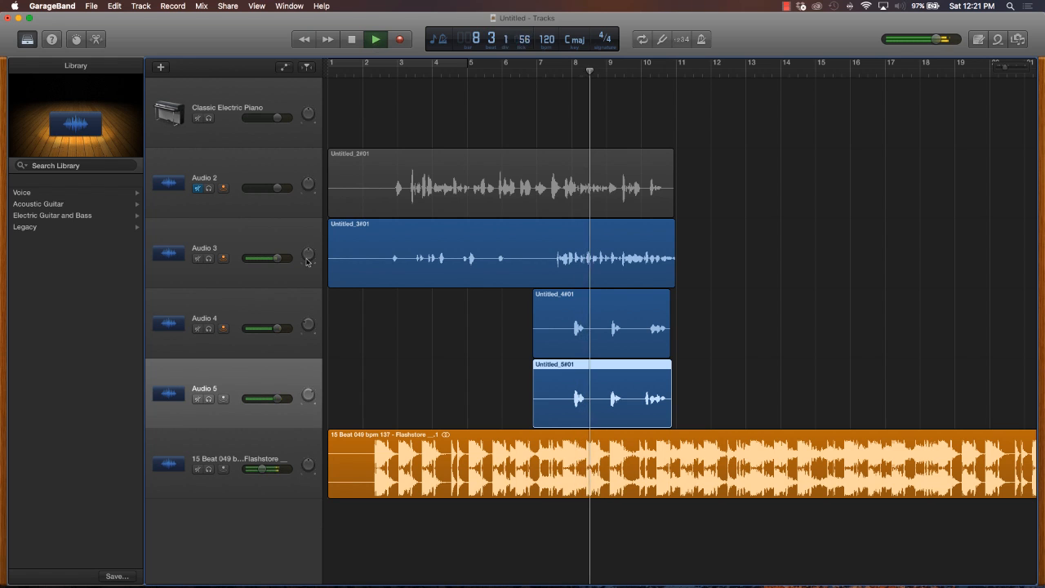
pyautogui.moveTo(277, 328); pyautogui.dragTo(271, 328)
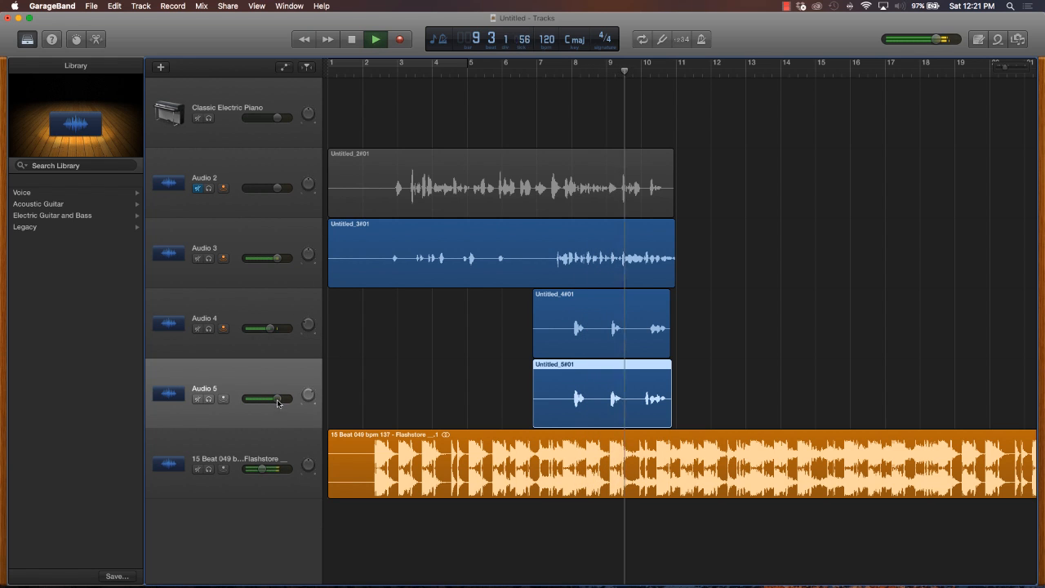
pyautogui.moveTo(278, 398); pyautogui.dragTo(267, 398)
pyautogui.press('space')
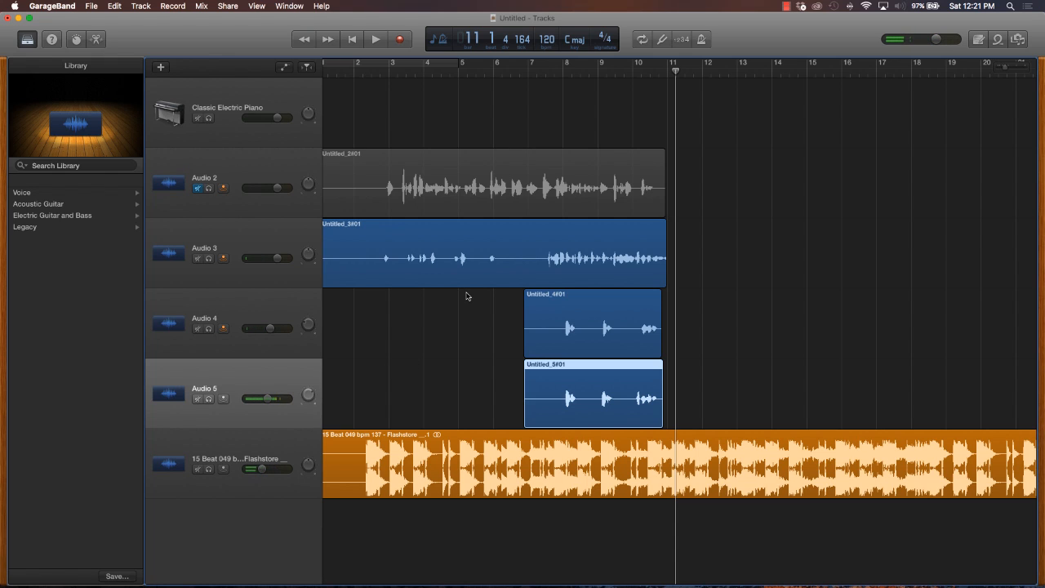
pyautogui.click(766, 295)
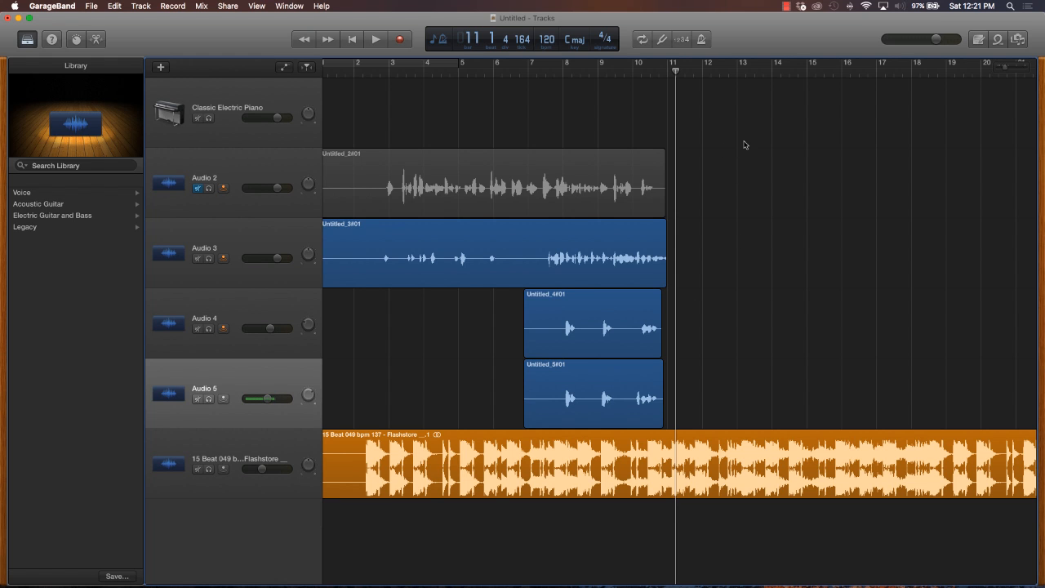
# Step: Move the playhead past the recorded takes to bar 13 beat 3
pyautogui.hscroll(5, 743, 145)
pyautogui.moveTo(392, 81); pyautogui.dragTo(674, 90)
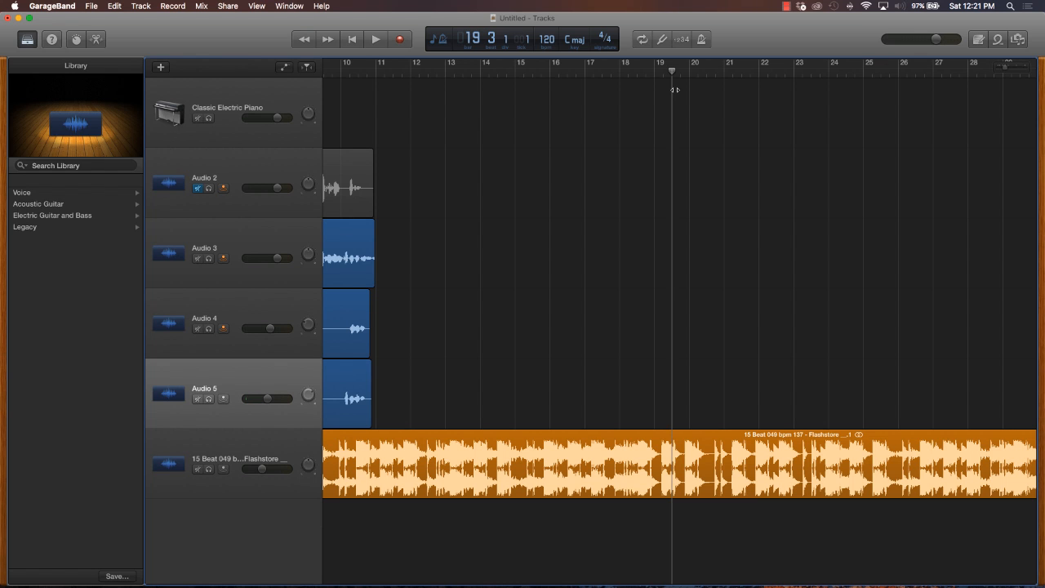
pyautogui.moveTo(674, 90); pyautogui.dragTo(464, 91)
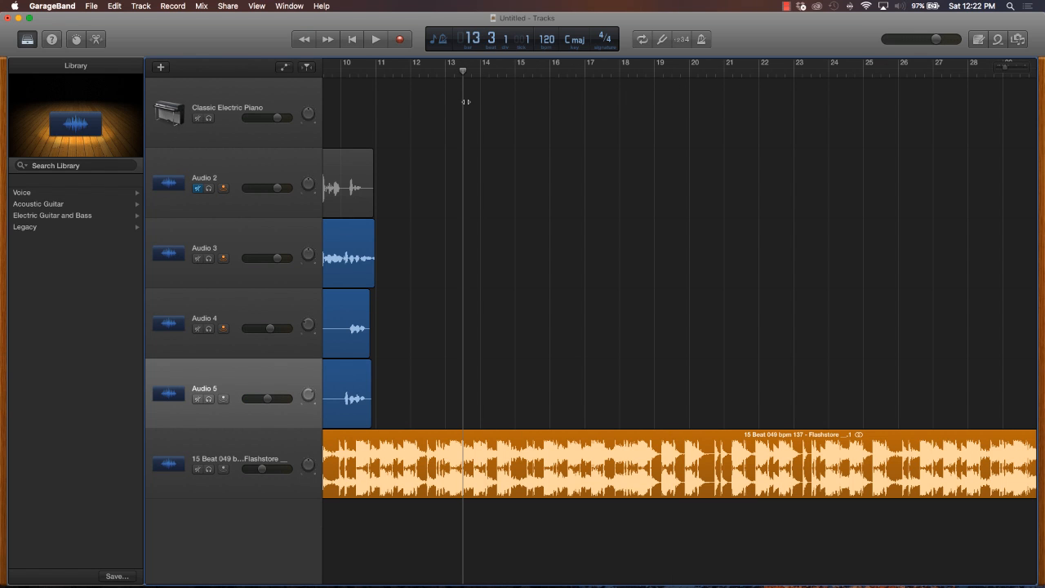
pyautogui.hscroll(-4, 619, 286)
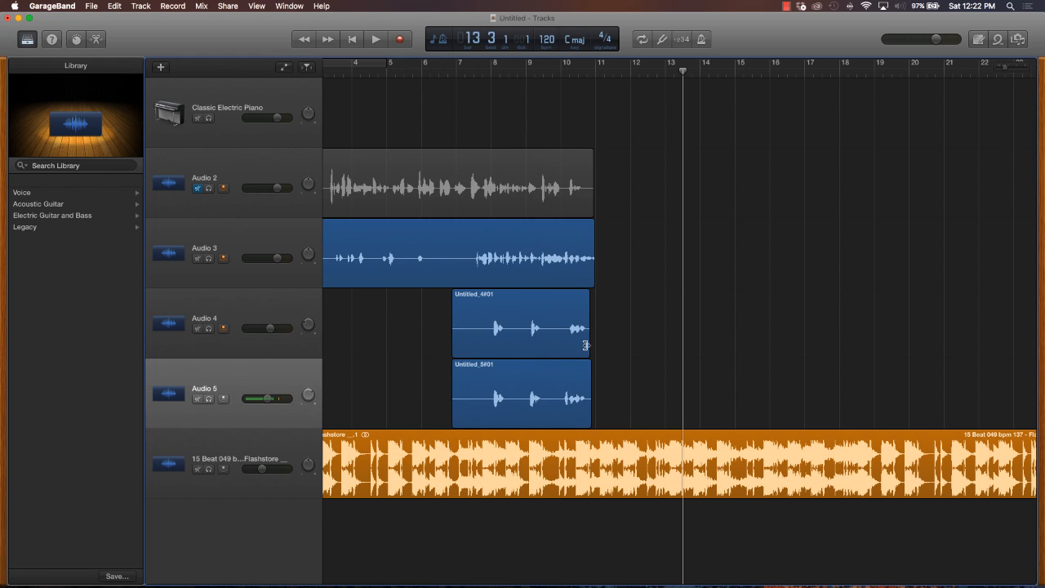
# Step: Extend the ends of the Audio 4 and Audio 3 regions as far as their recordings allow
pyautogui.moveTo(590, 344); pyautogui.dragTo(608, 345)
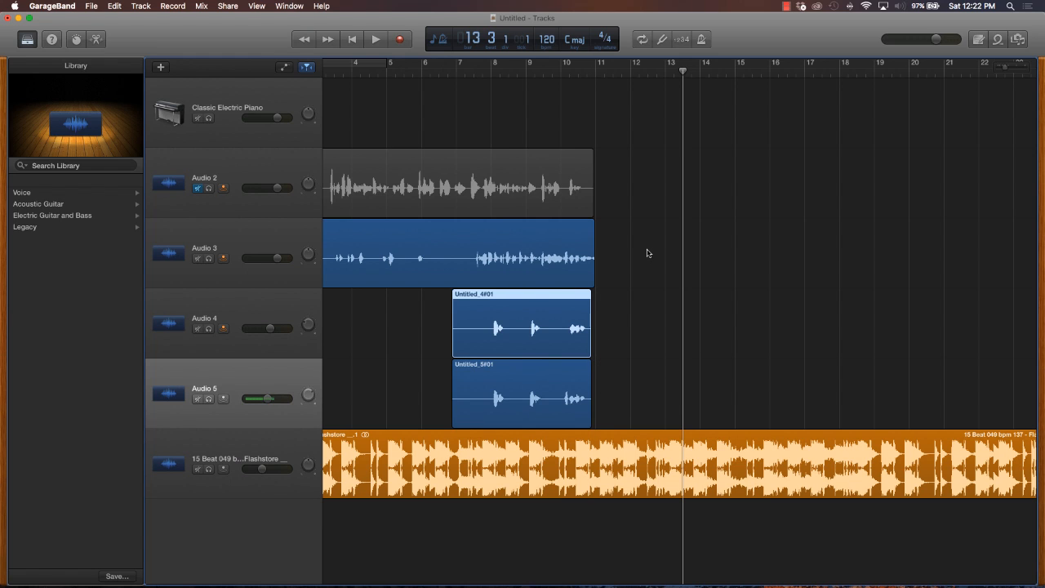
pyautogui.moveTo(594, 275); pyautogui.dragTo(622, 280)
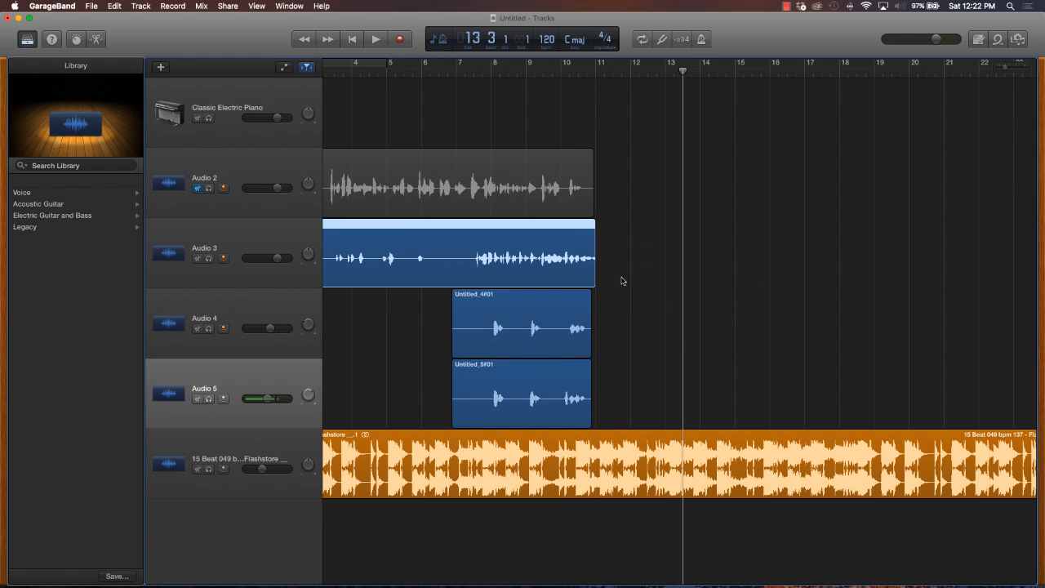